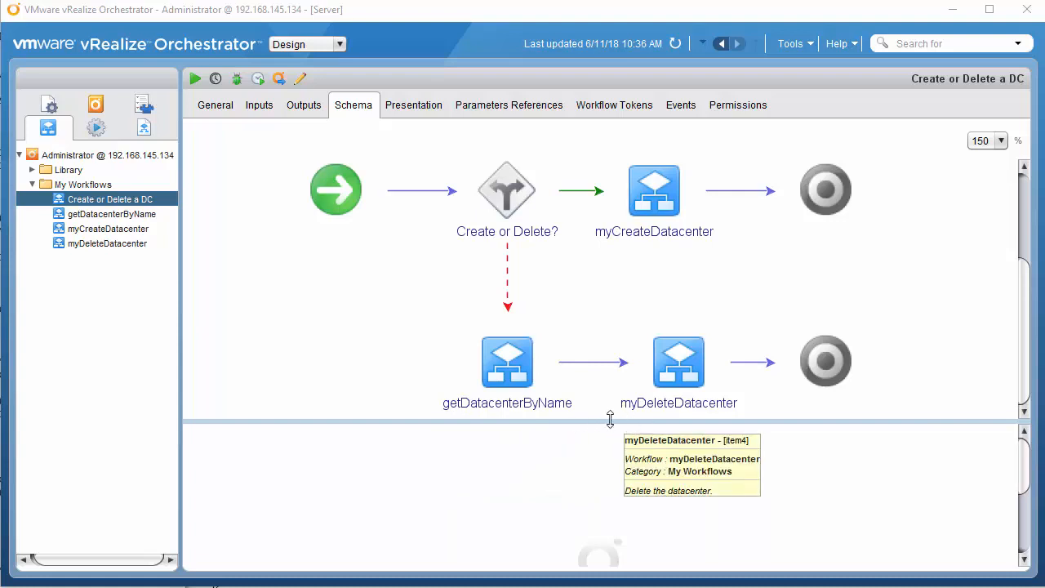
Step: Review the Create or Delete a DC workflow's input parameters and the presentation settings of createOrDelete, newDCName and deleteDatacenter
left_click(258, 111)
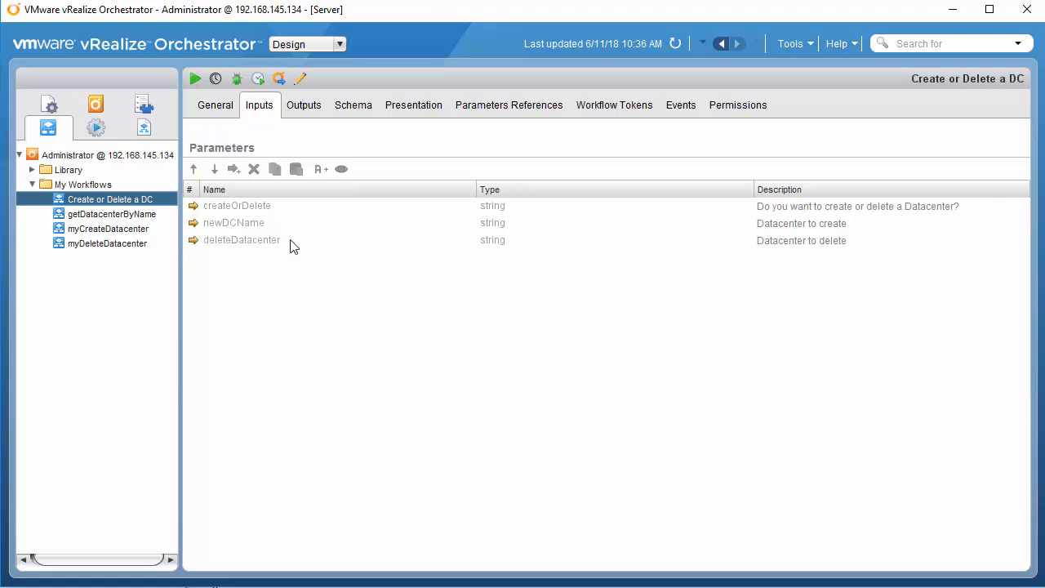
left_click(414, 109)
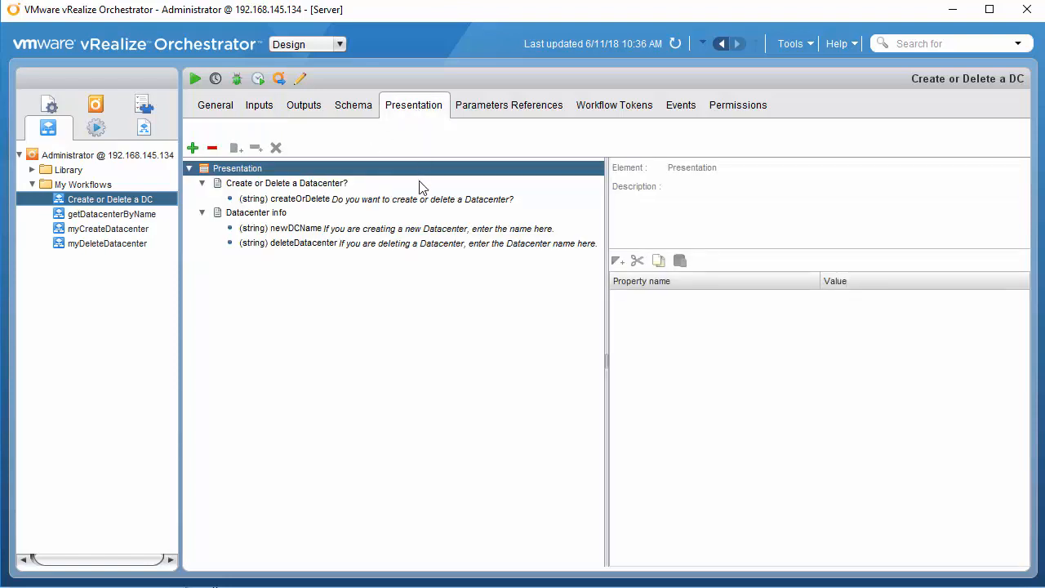
left_click(420, 201)
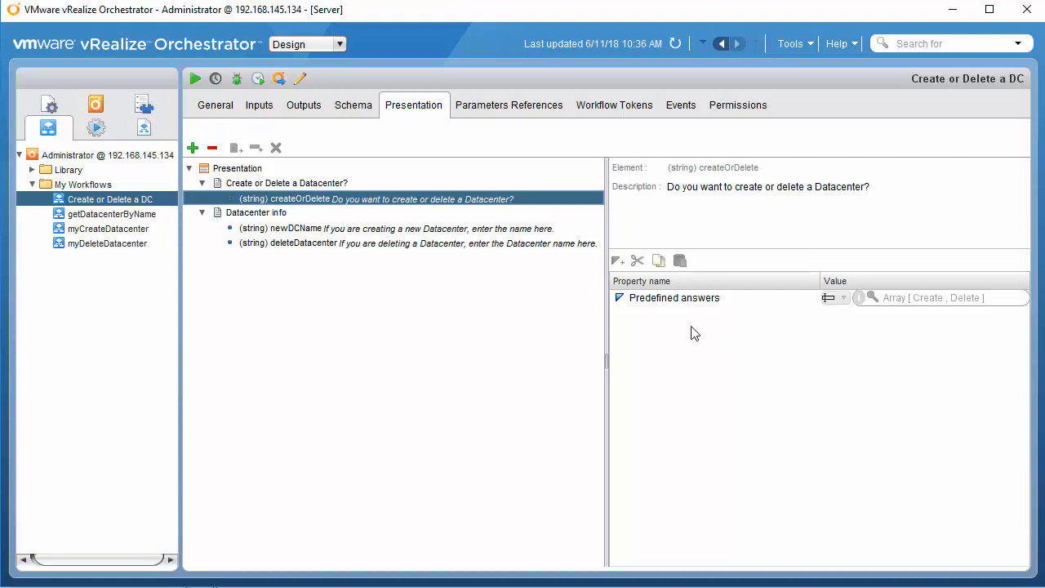
left_click(348, 184)
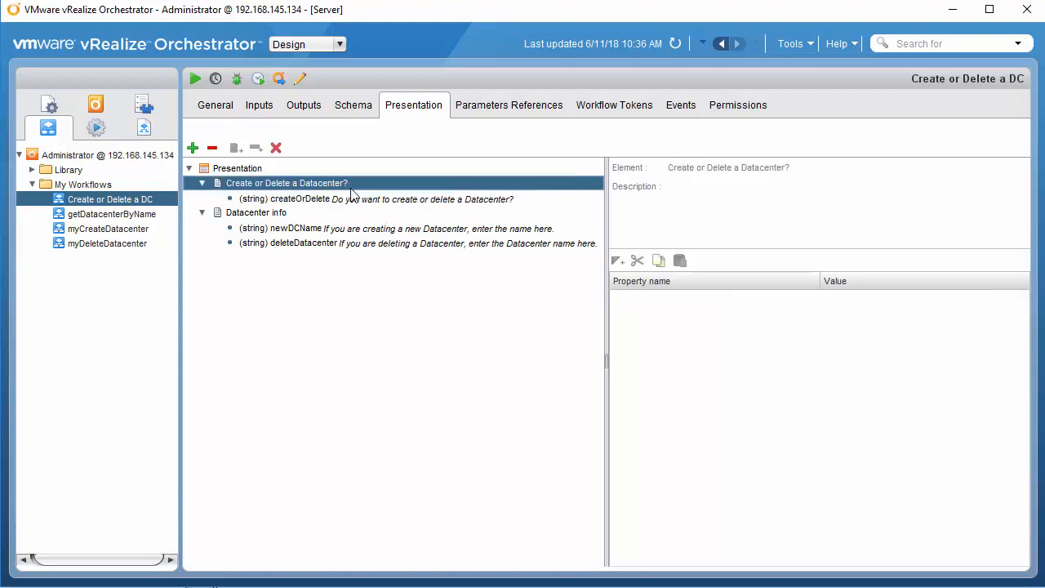
left_click(279, 214)
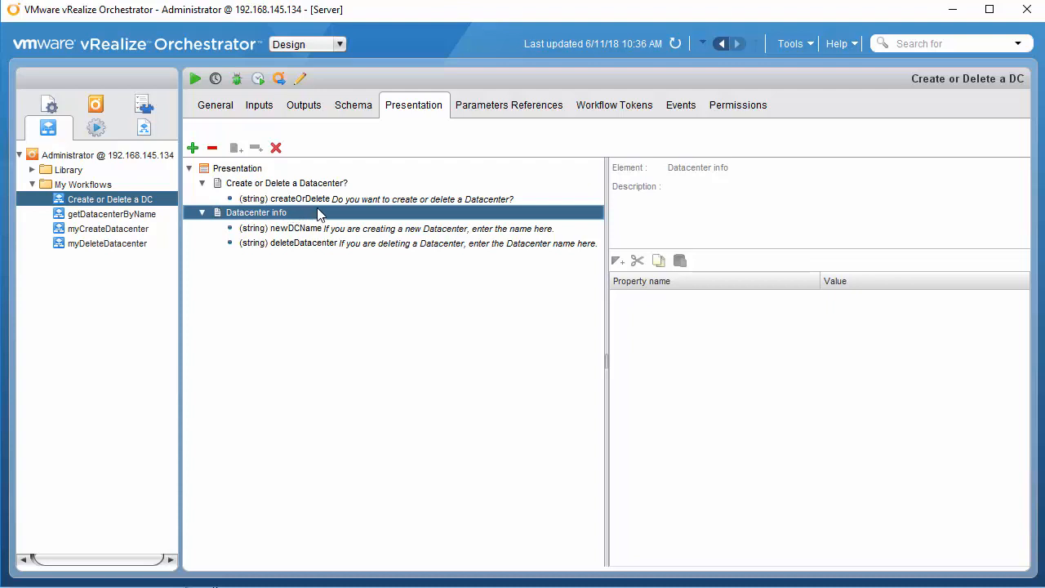
left_click(349, 203)
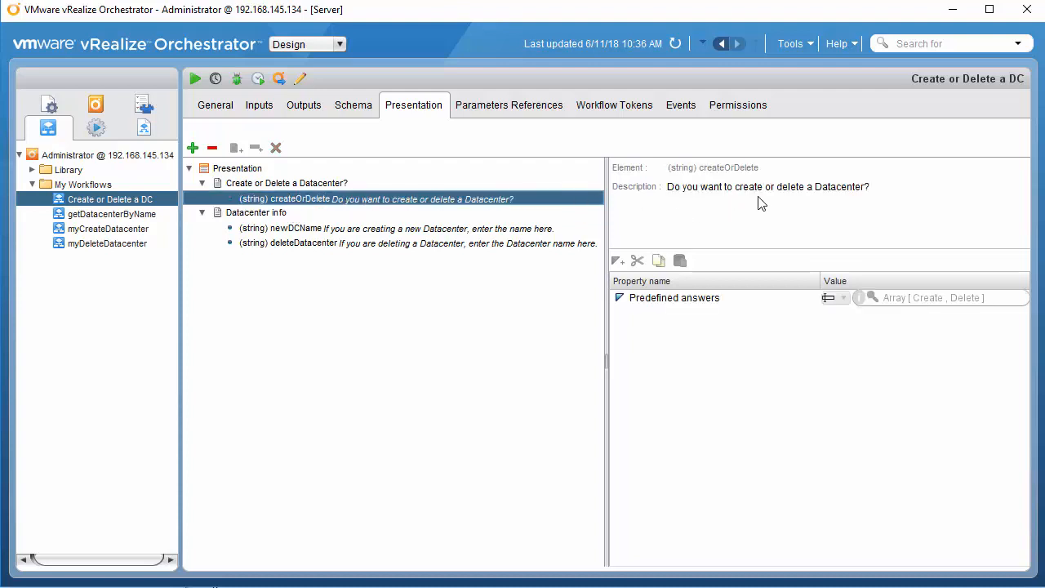
left_click(516, 232)
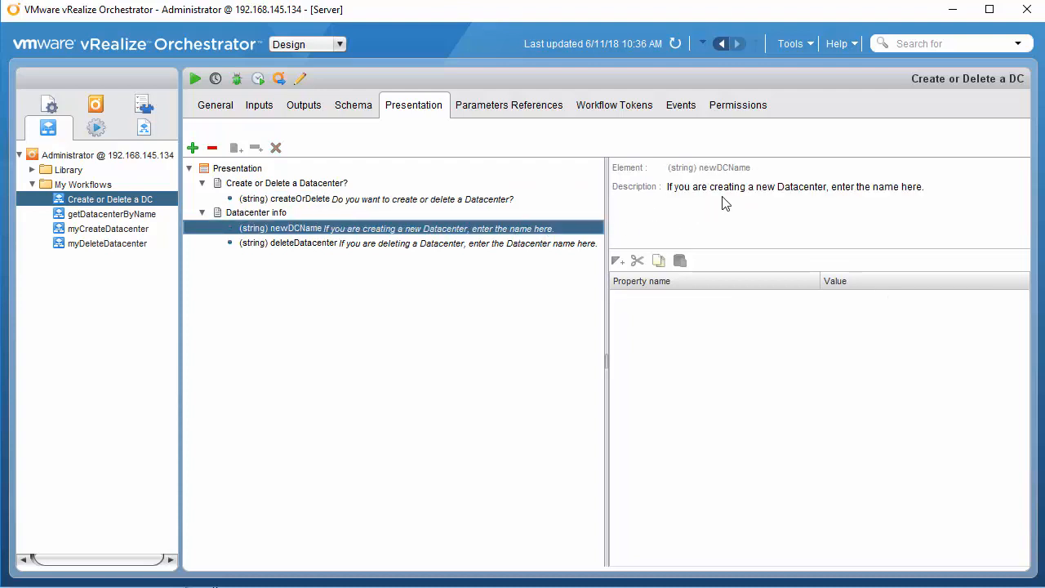
left_click(537, 244)
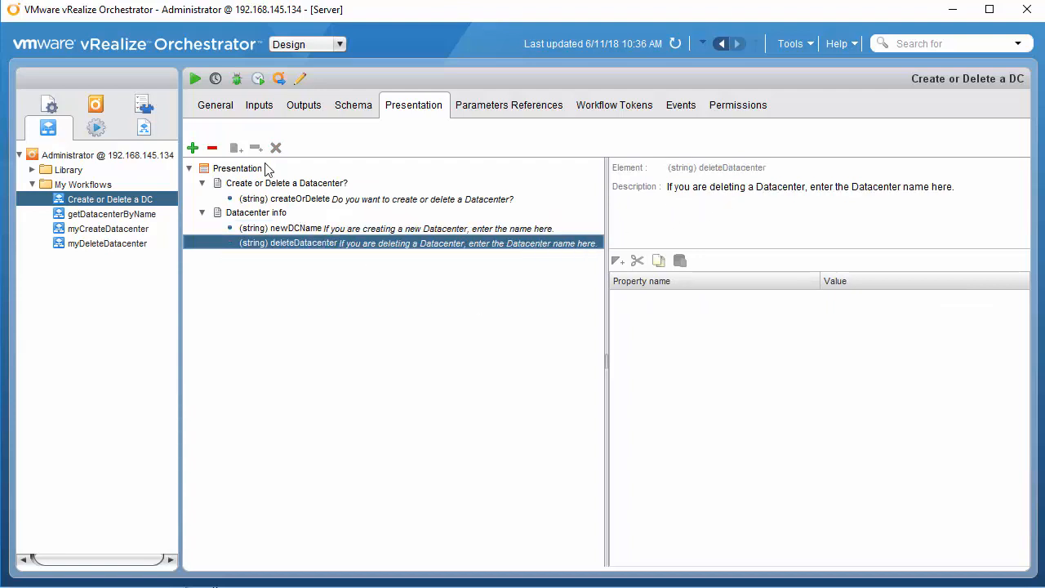
left_click(284, 198)
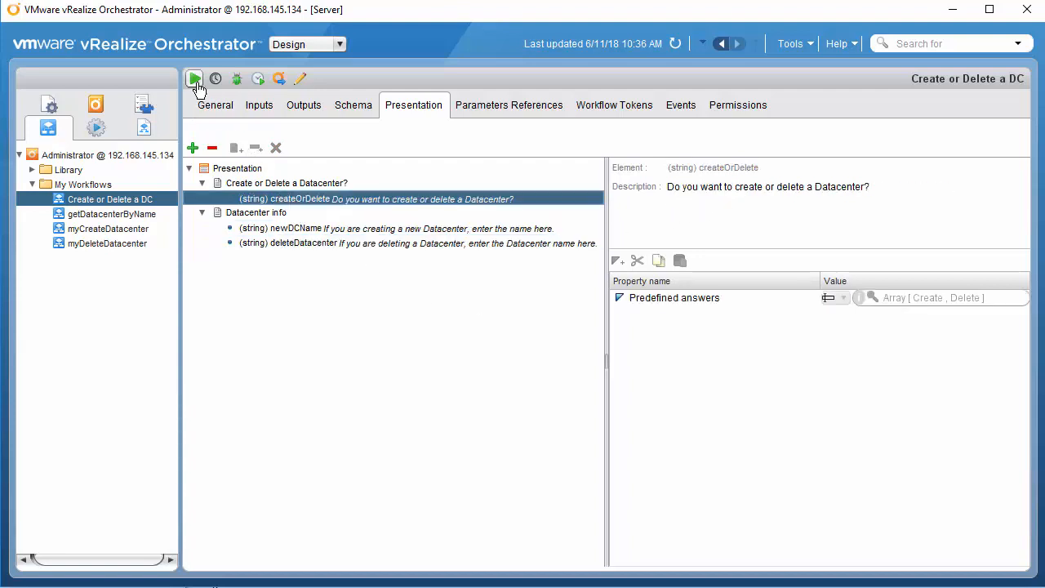
Step: Preview the workflow's start form, checking the create-or-delete choices and the Datacenter info page, and cancel without submitting
left_click(195, 78)
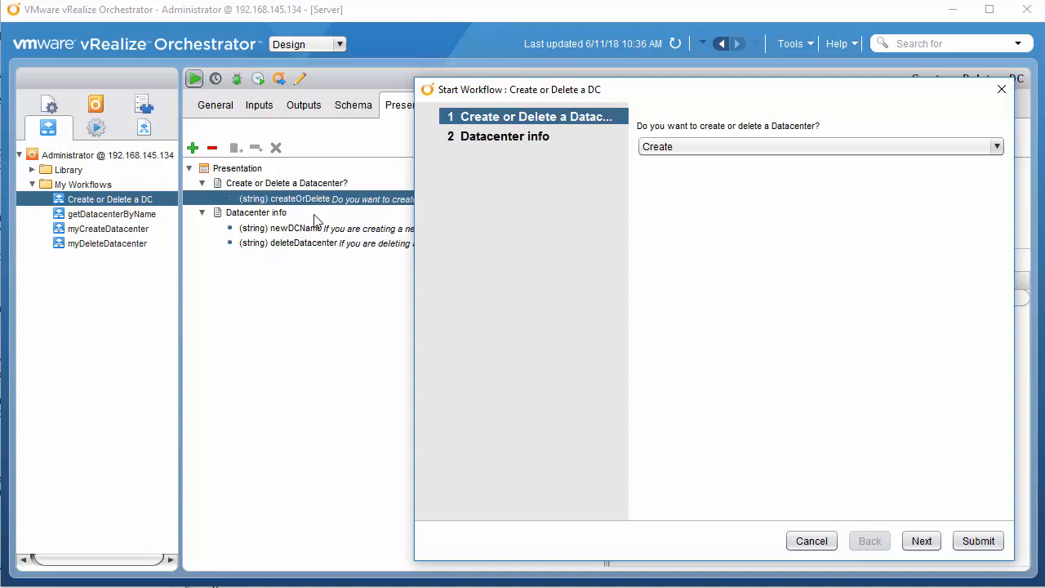
left_click(996, 146)
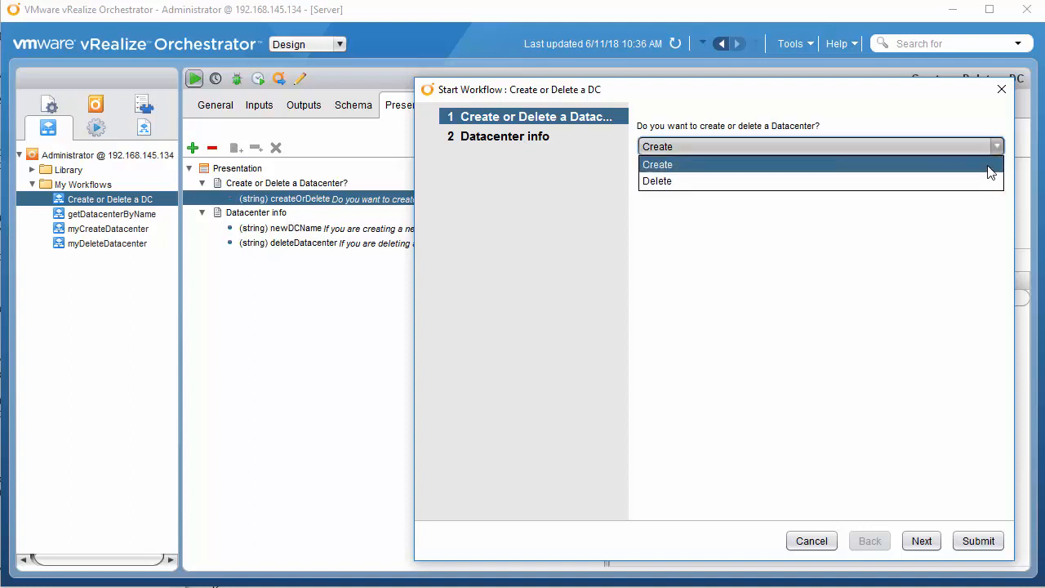
left_click(954, 258)
left_click(922, 540)
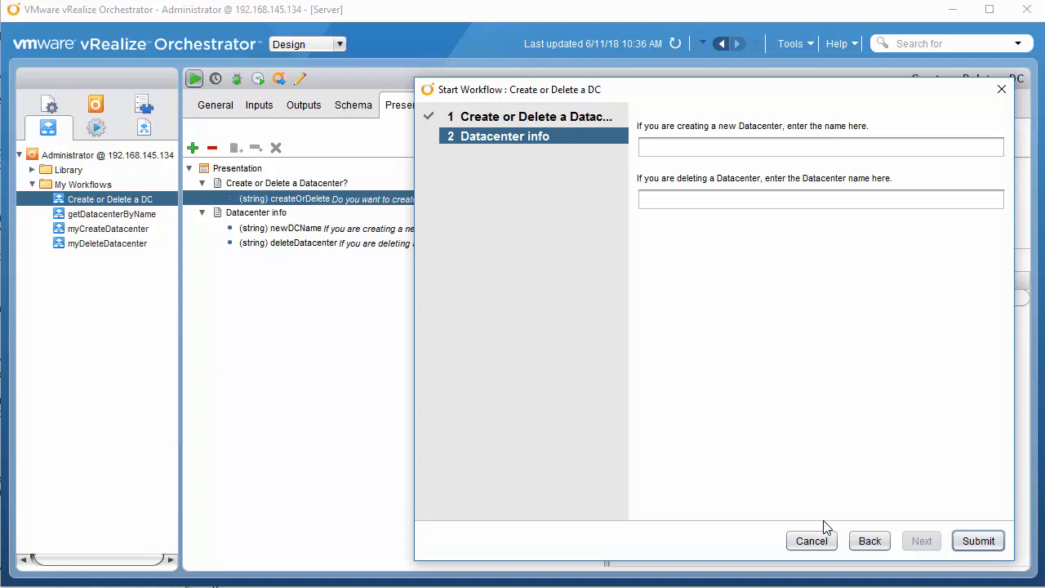
left_click(814, 541)
left_click(523, 243)
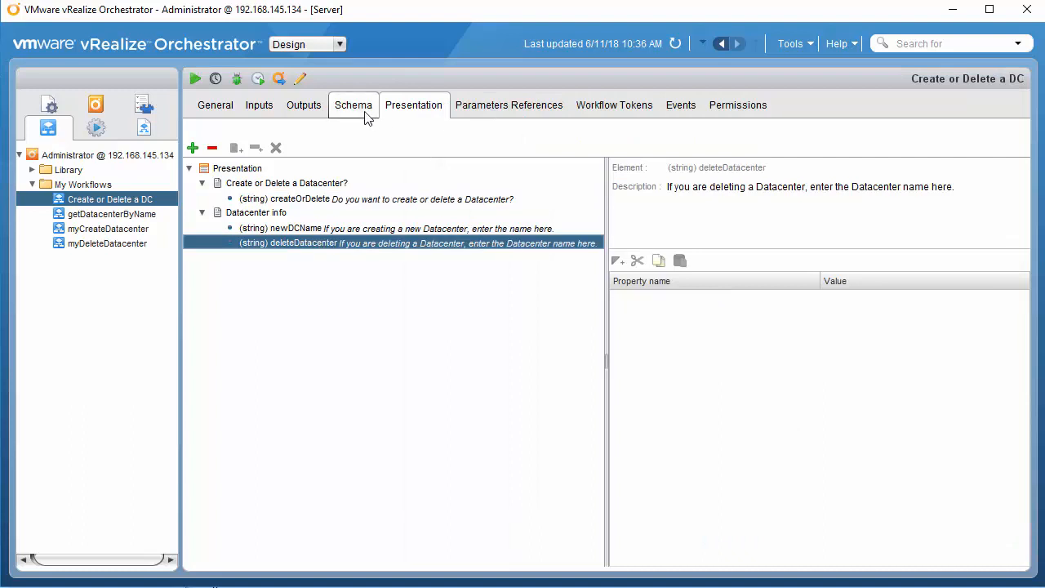
Step: Examine the condition of the Create or Delete? decision in the schema and its not-satisfied branch
left_click(365, 113)
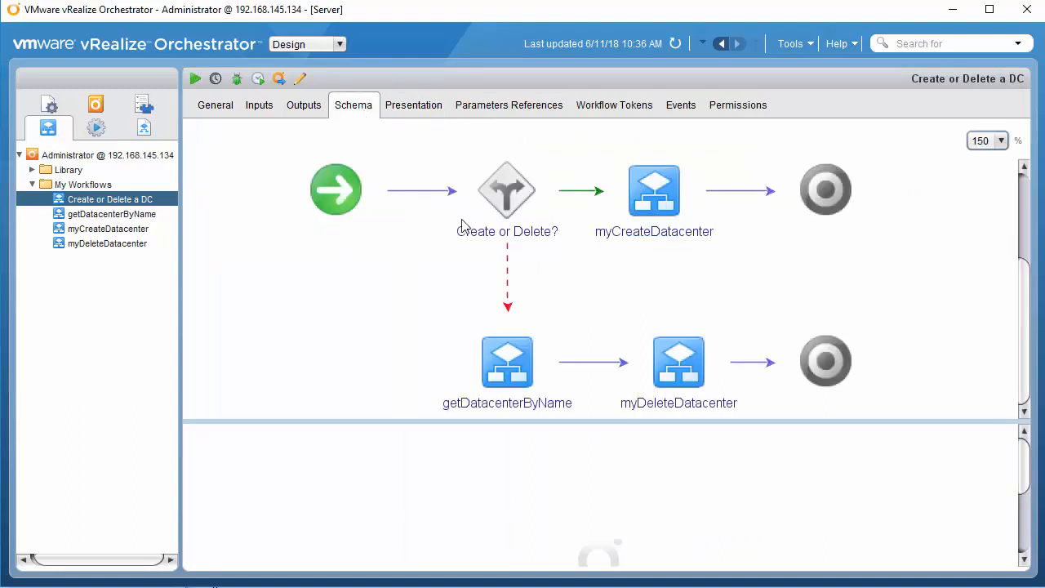
left_click(516, 204)
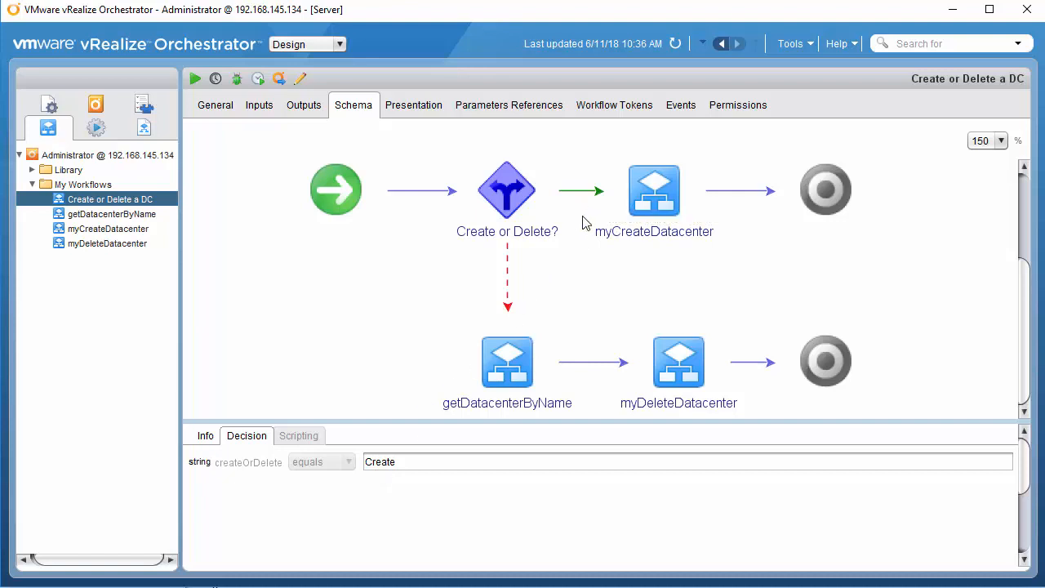
mouse_move(514, 285)
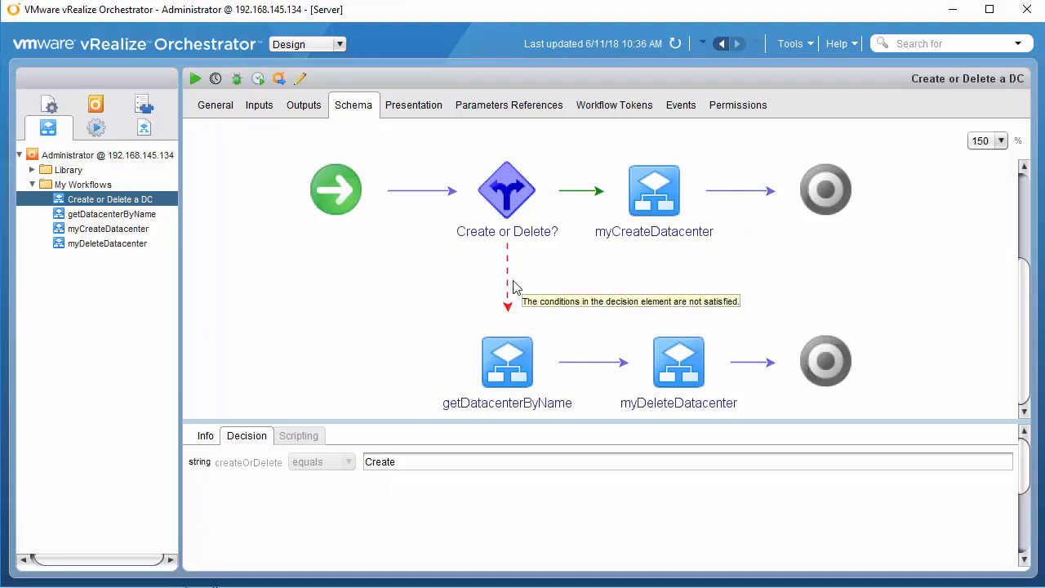
Step: Inspect the visual bindings of the myCreateDatacenter element and the attributes of the Create or Delete a DC workflow
left_click(647, 213)
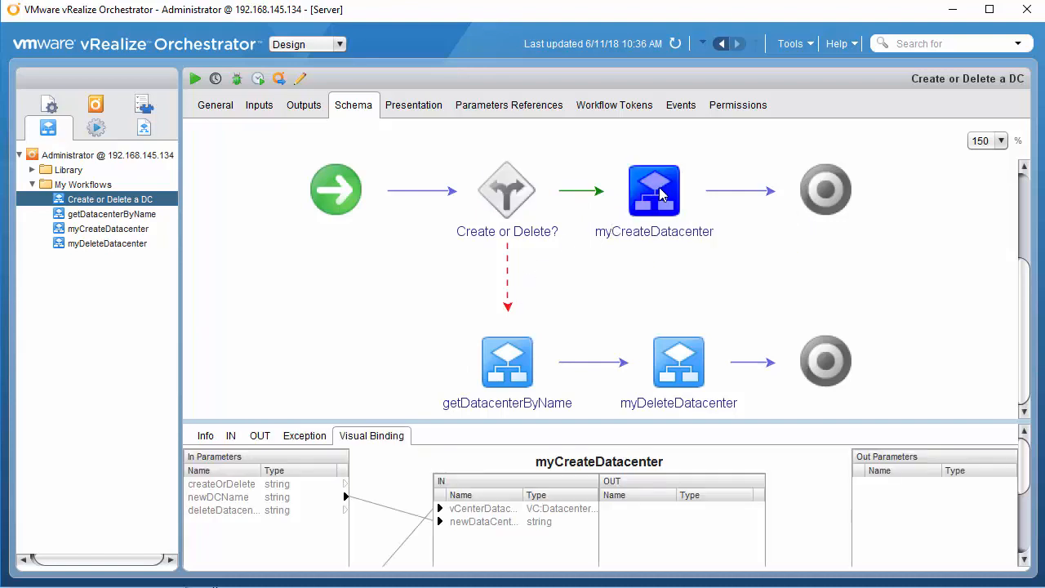
left_click_drag(541, 421, 534, 269)
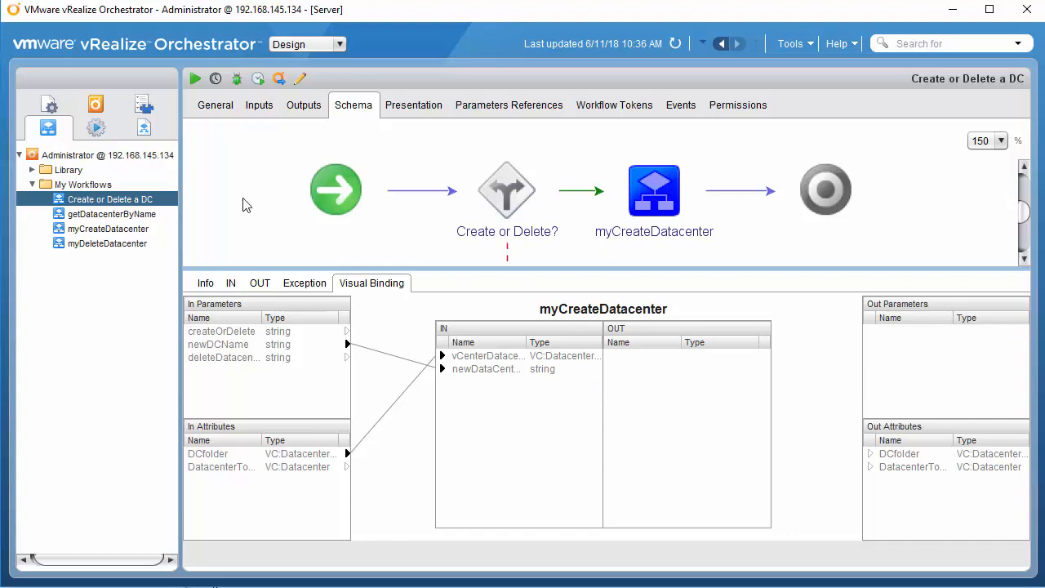
left_click(215, 106)
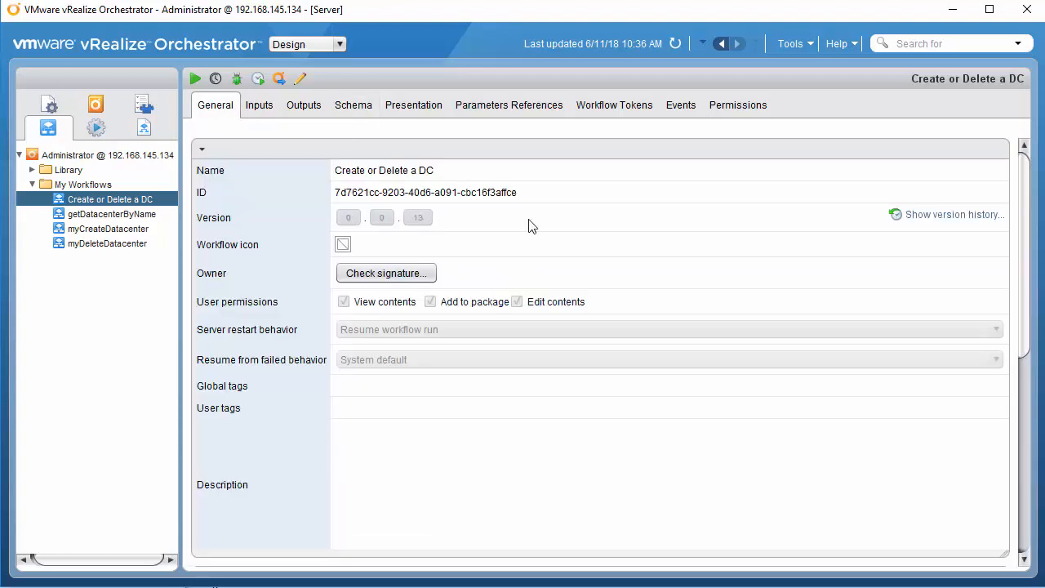
left_click(1026, 506)
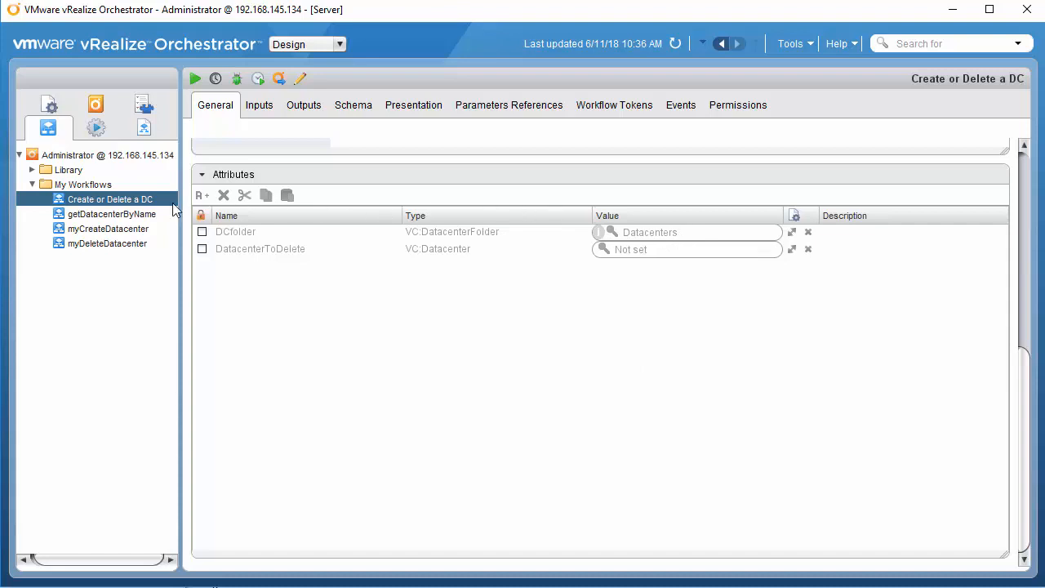
Step: Inspect the myCreateDatacenter workflow's input parameters and the script in its scriptable task
left_click(129, 232)
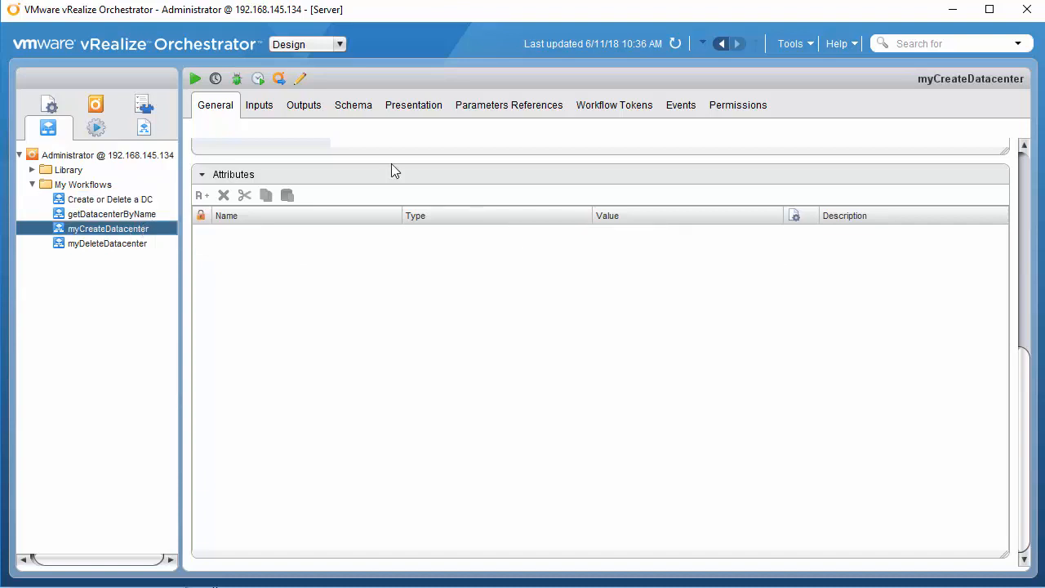
left_click(270, 111)
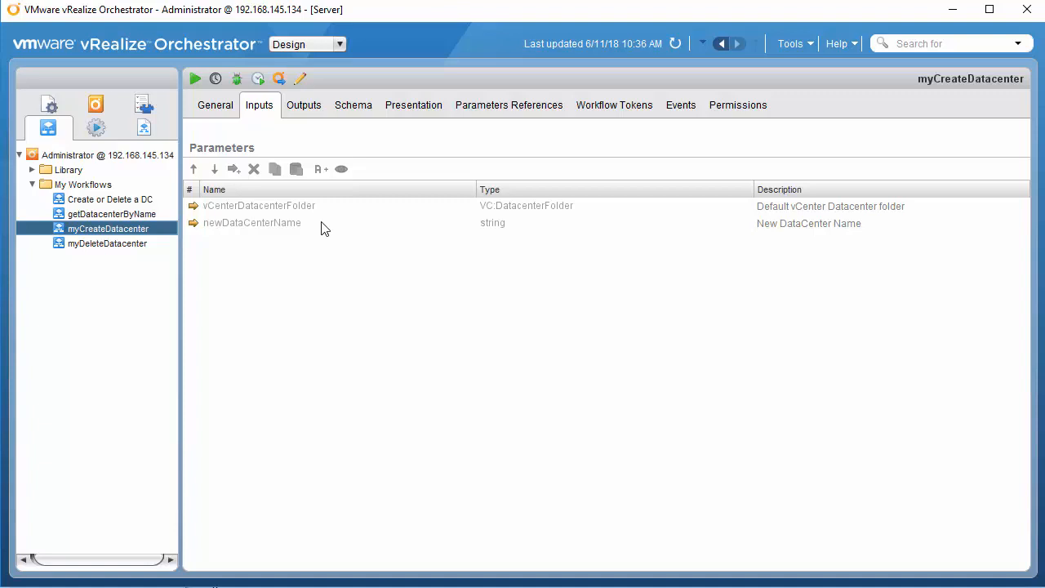
left_click(366, 113)
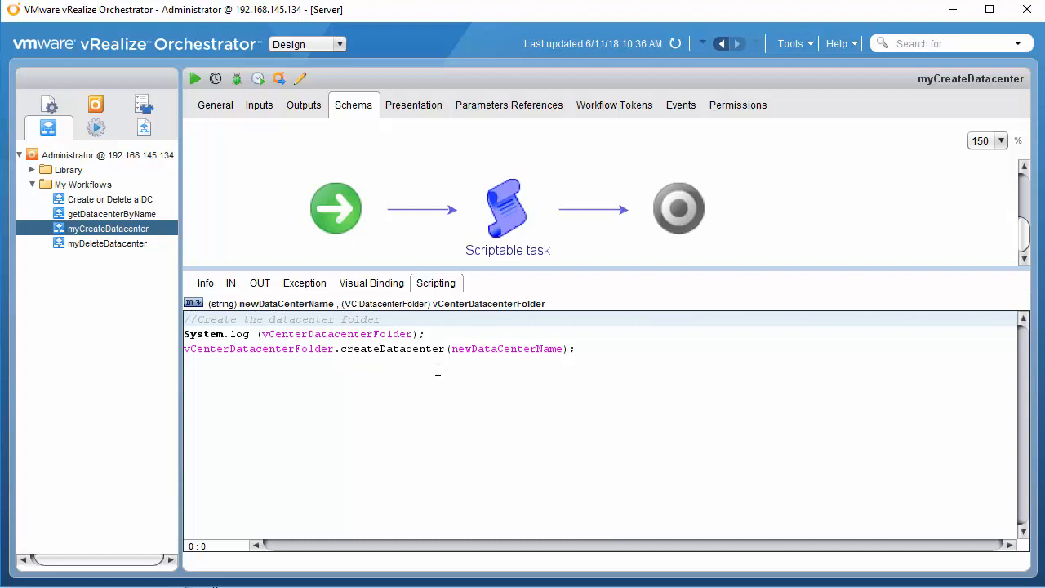
Step: Run the Create or Delete a DC workflow with Create chosen and DC1 as the new datacenter name, and check DC1 in vSphere Web Client
left_click(110, 200)
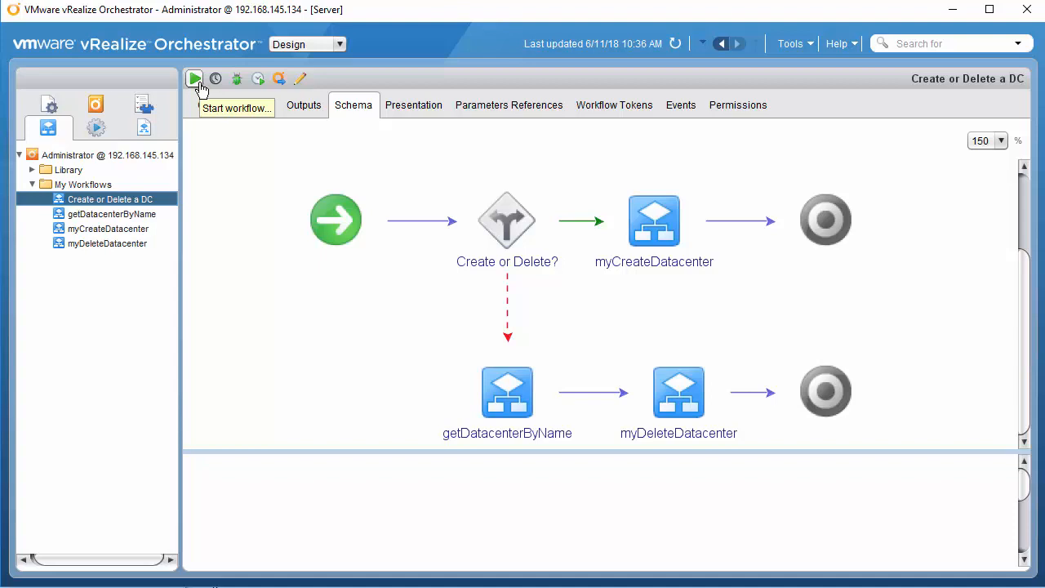
left_click(196, 79)
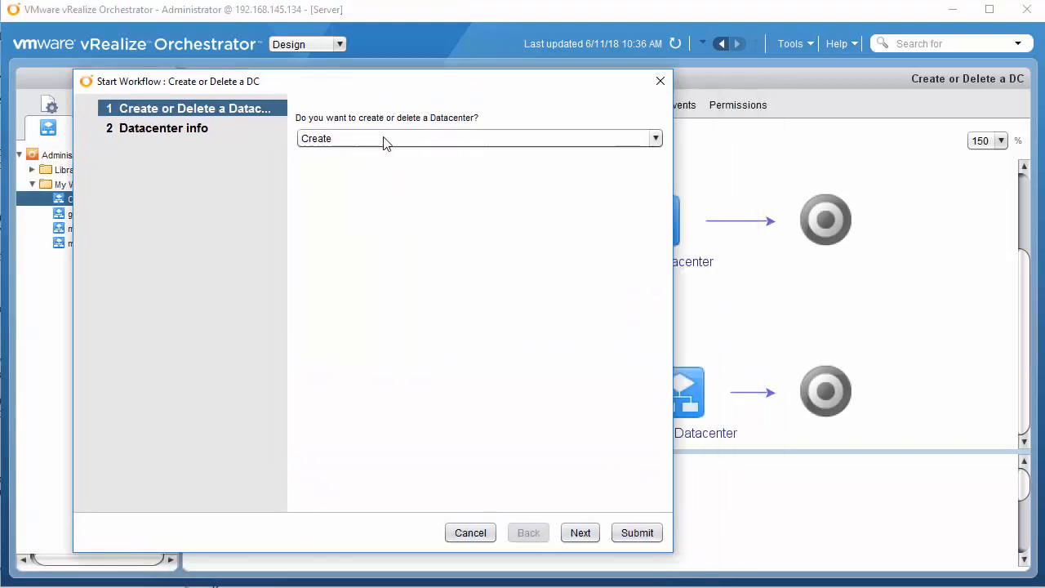
left_click(656, 140)
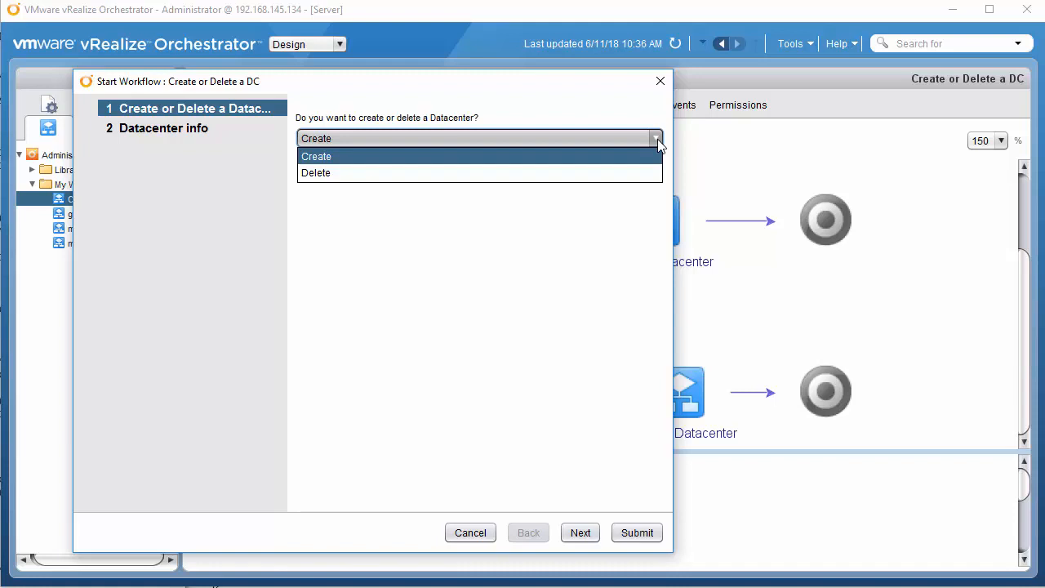
left_click(657, 140)
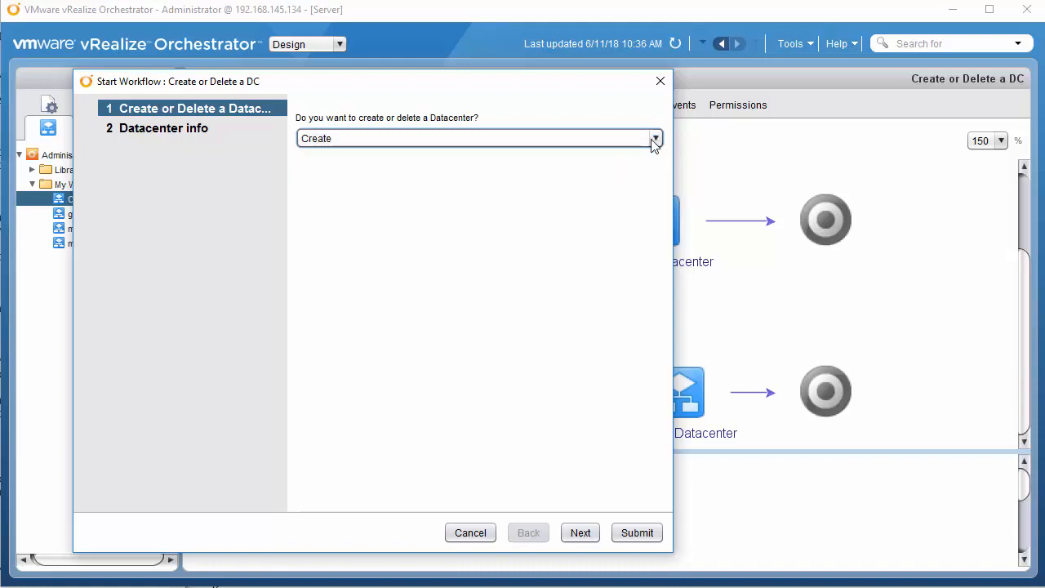
left_click(580, 532)
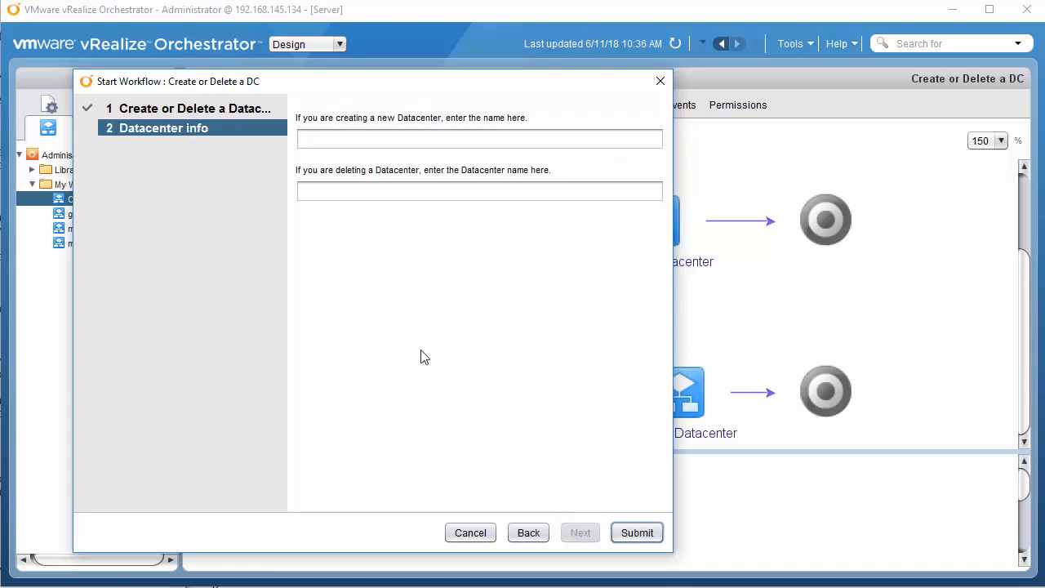
left_click(386, 140)
type("DC1")
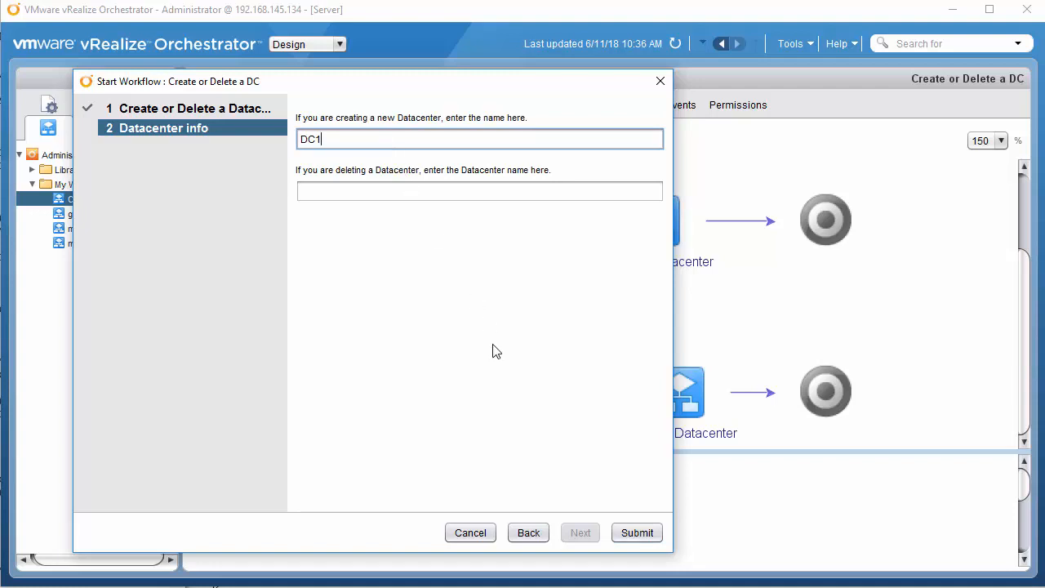
left_click(638, 533)
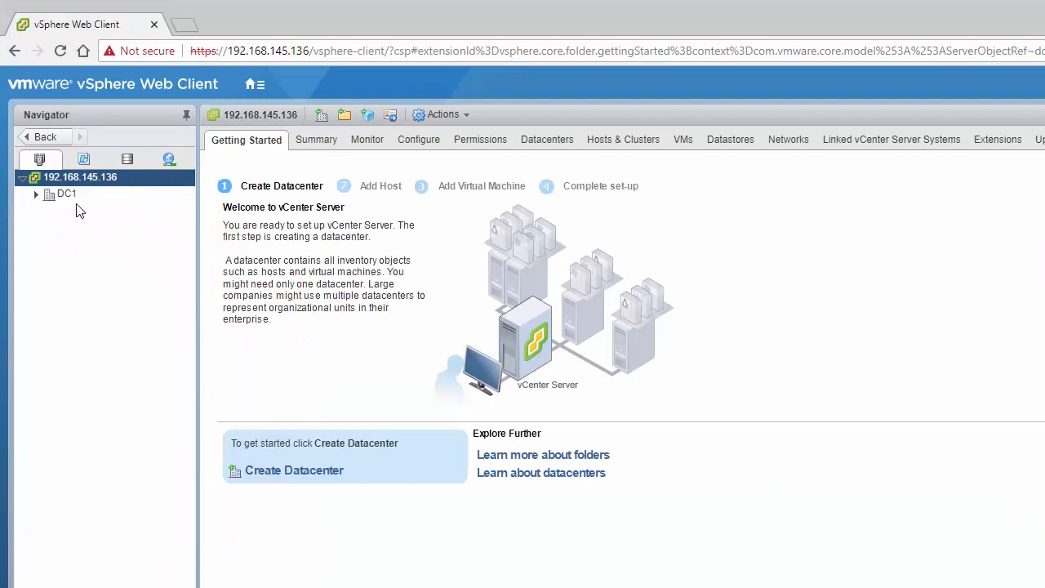
left_click(72, 197)
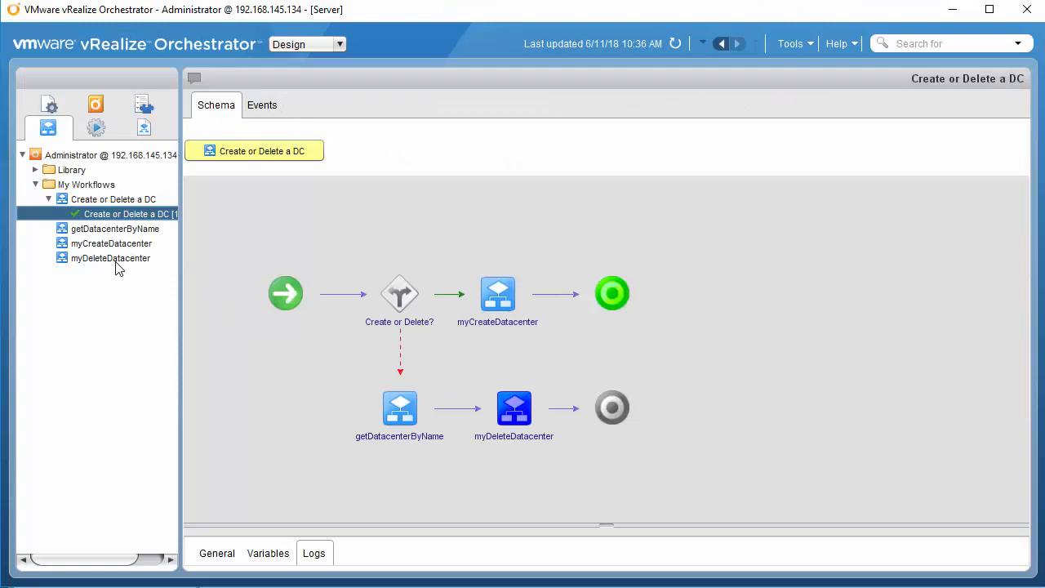
Step: Back in vRealize Orchestrator, inspect the myDeleteDatacenter workflow's input parameter and the script in its scriptable task
left_click(115, 258)
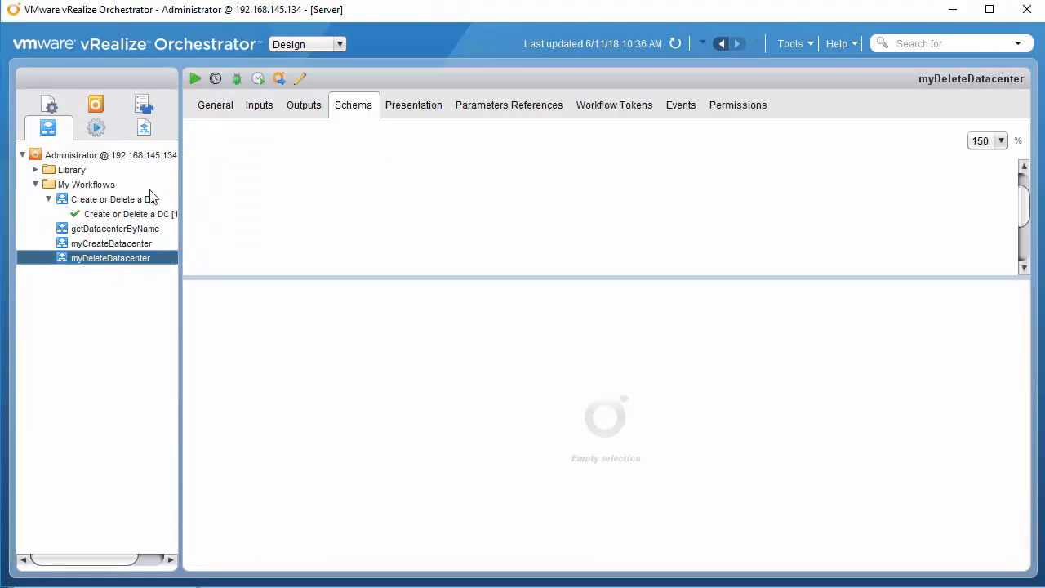
left_click(255, 114)
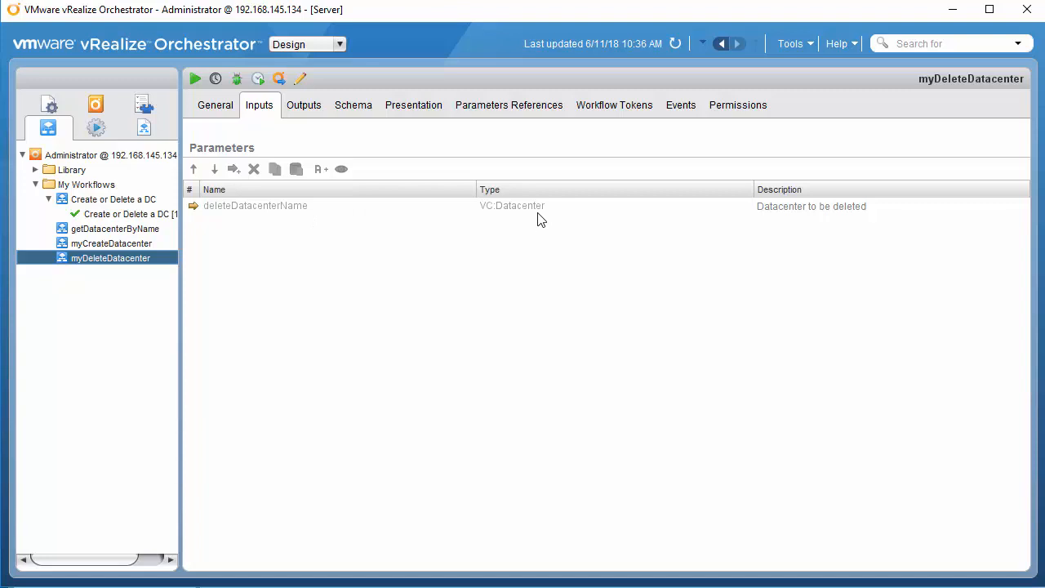
left_click(353, 104)
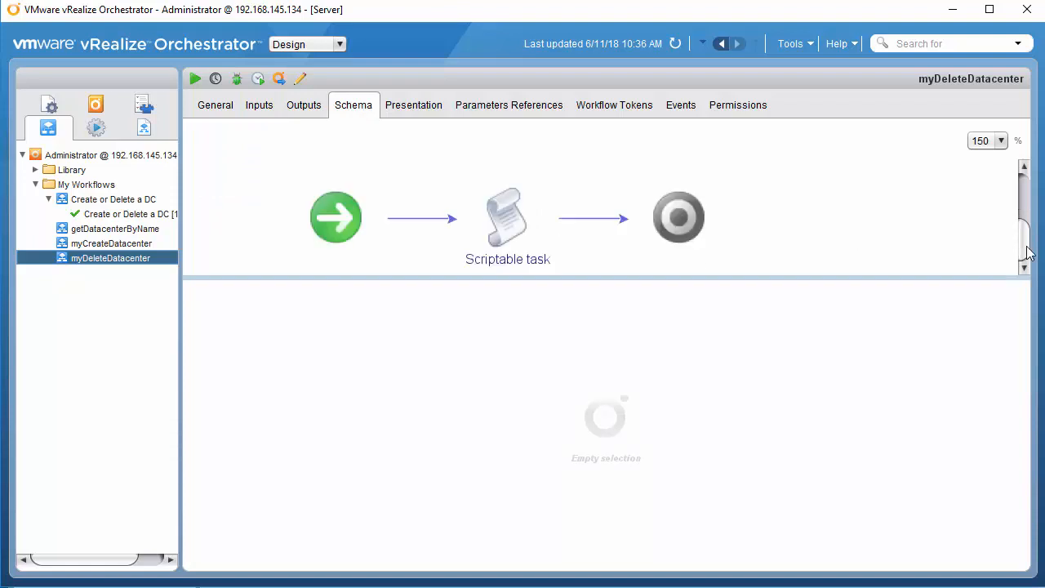
left_click(495, 217)
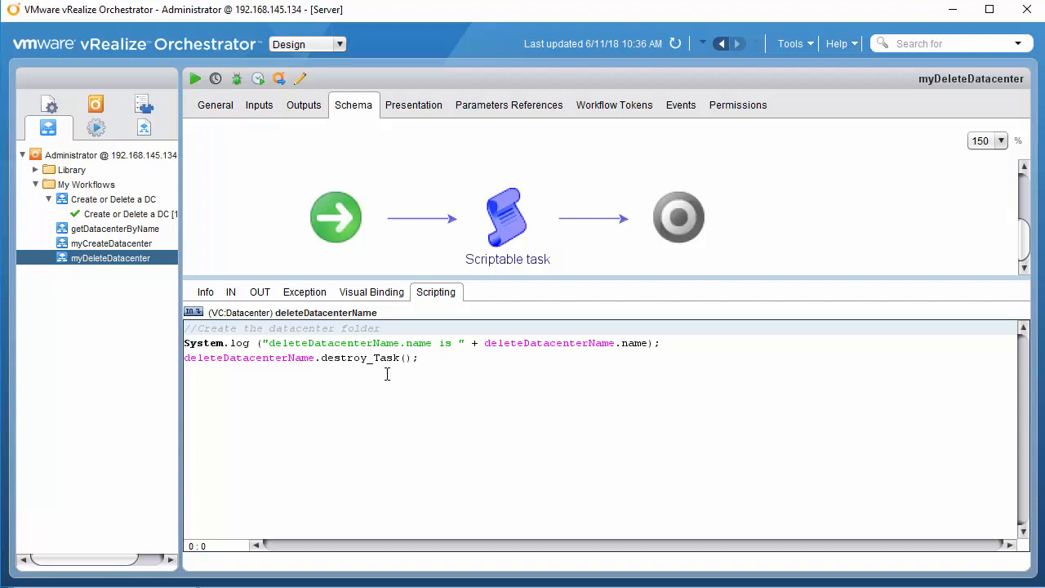
Step: Inspect the getDatacenterByName workflow's input parameter and the script in its scriptable task
left_click(116, 229)
left_click(259, 109)
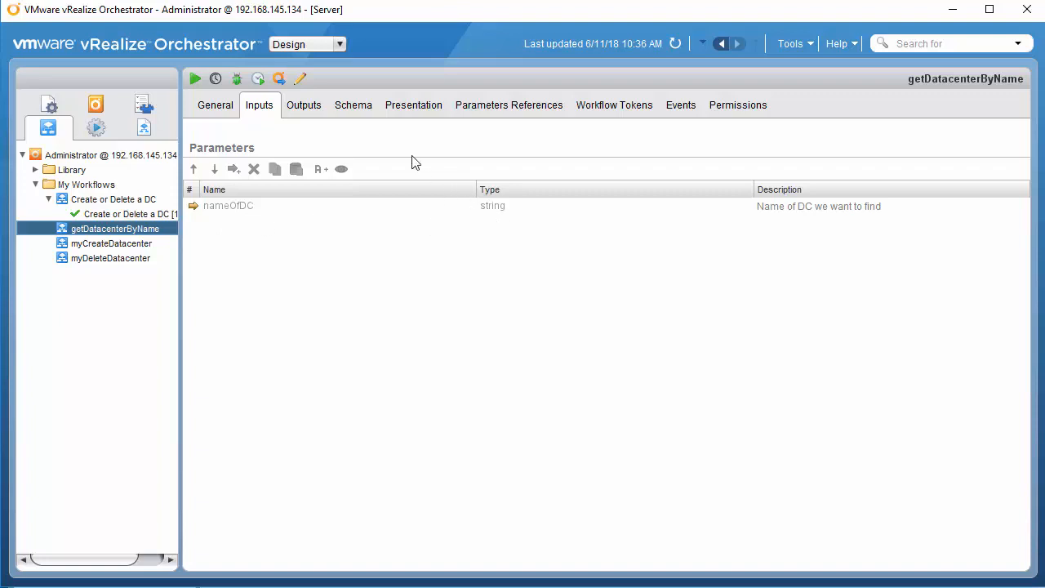
left_click(366, 112)
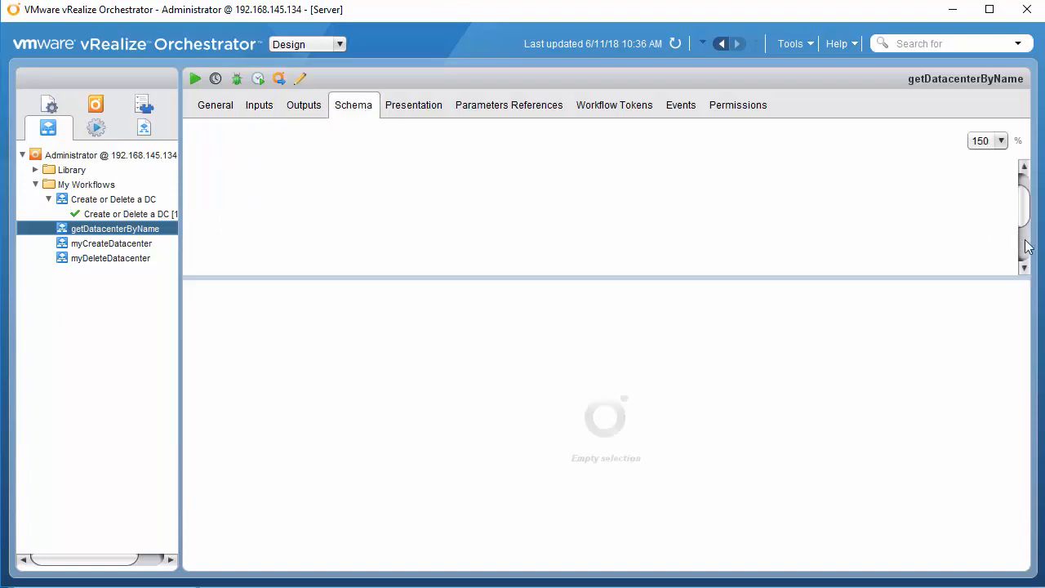
left_click(509, 222)
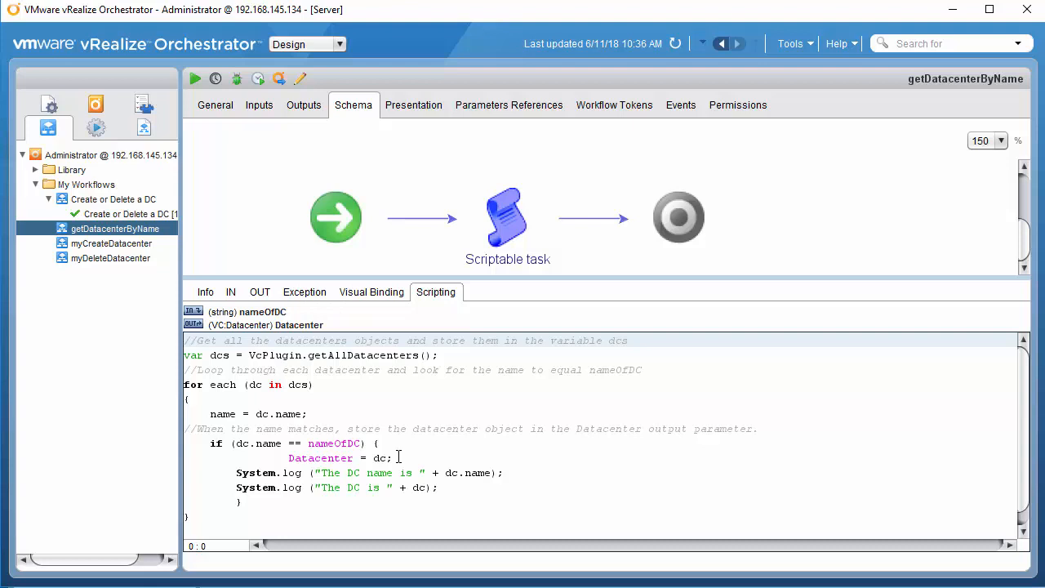
Step: Inspect the visual bindings of the getDatacenterByName and myDeleteDatacenter elements in the Create or Delete a DC schema
left_click(114, 199)
left_click_drag(297, 276, 298, 323)
left_click(1022, 299)
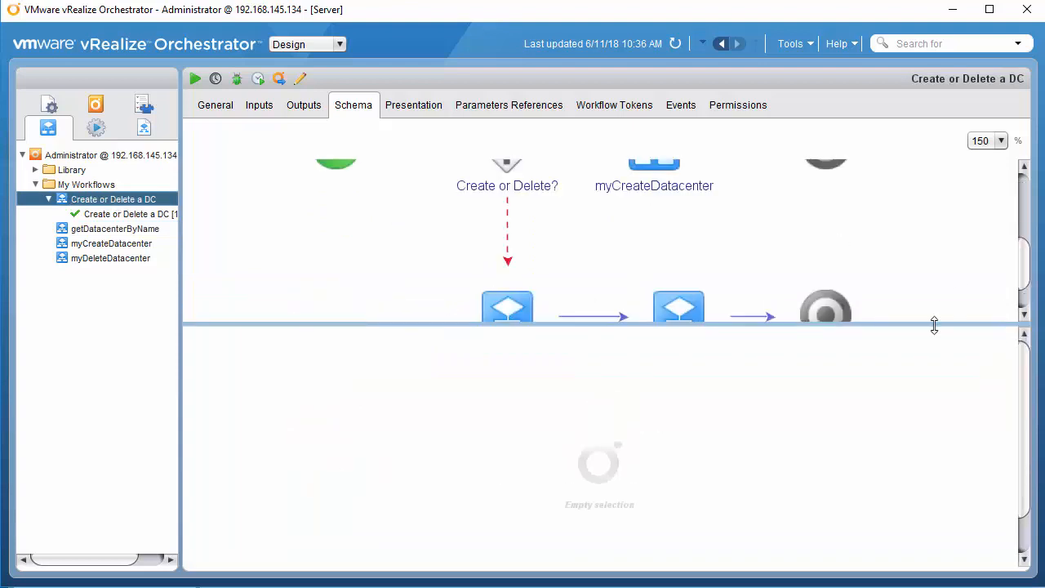
left_click_drag(936, 324, 929, 381)
left_click_drag(529, 391, 503, 307)
left_click(514, 374)
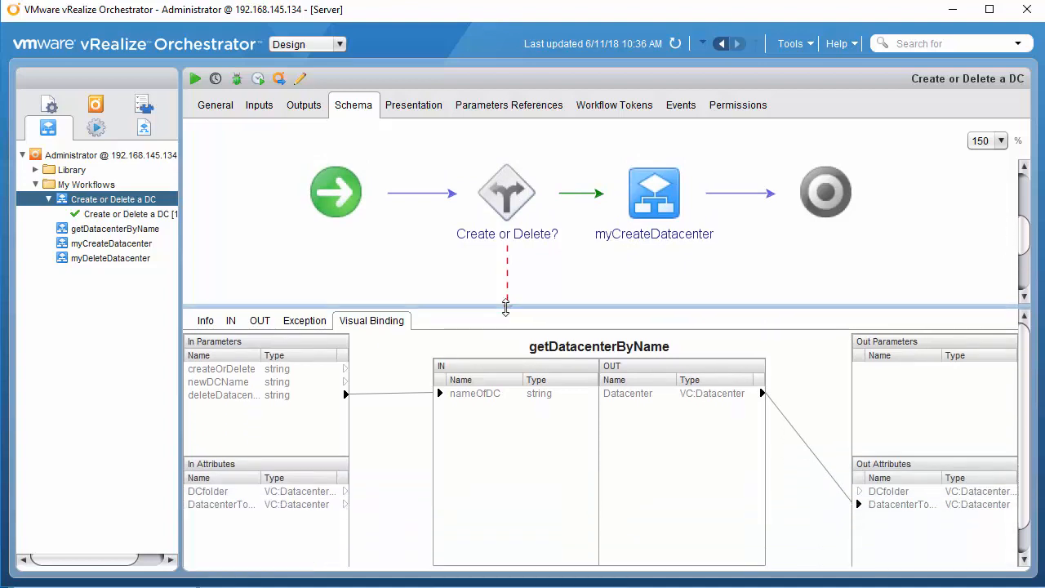
left_click(1024, 277)
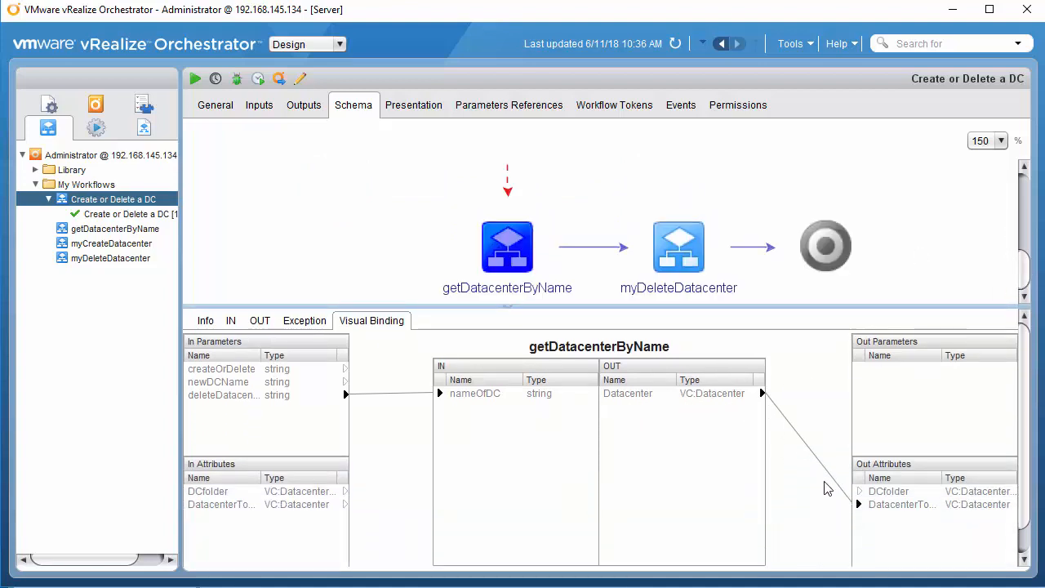
left_click(684, 262)
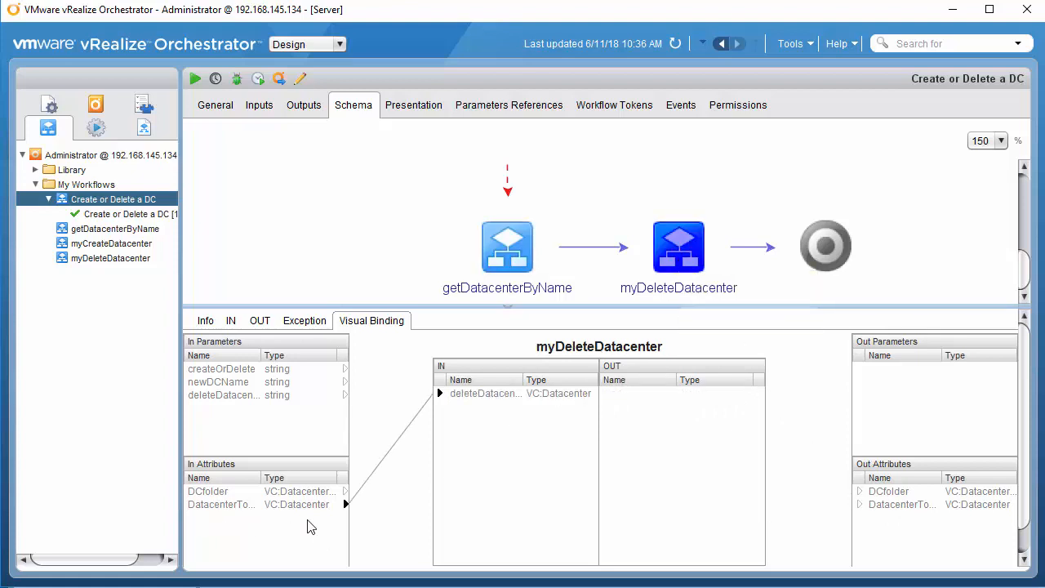
Step: Run the Create or Delete a DC workflow with Delete chosen and DC1 as the datacenter to delete
left_click(195, 80)
left_click(531, 168)
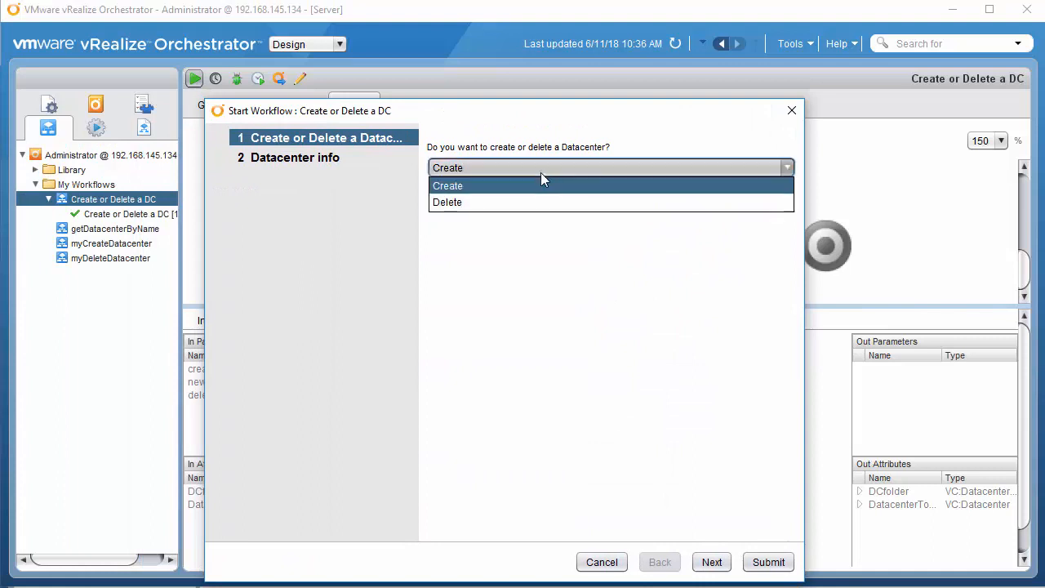
left_click(541, 204)
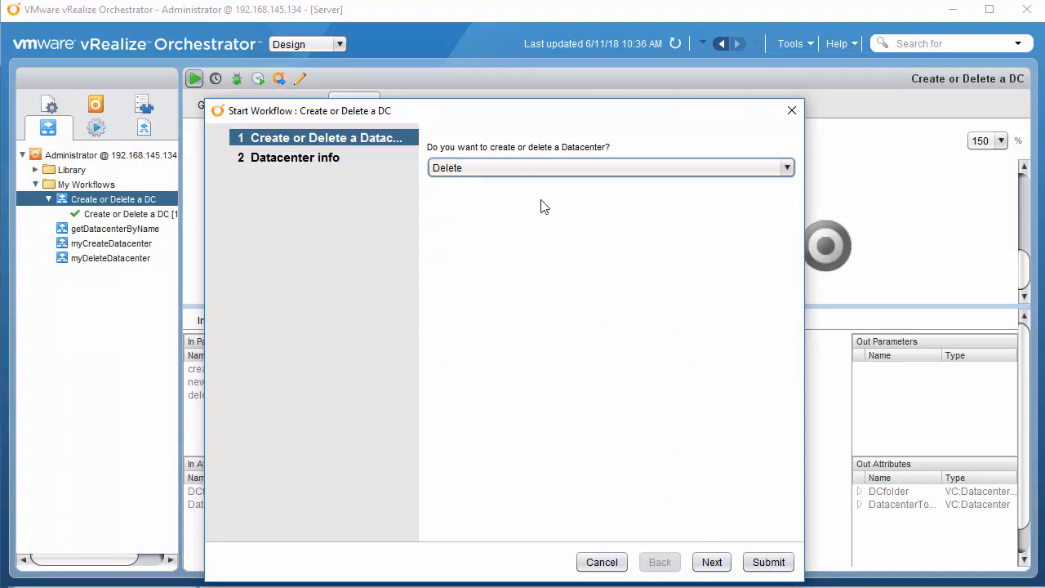
left_click(716, 563)
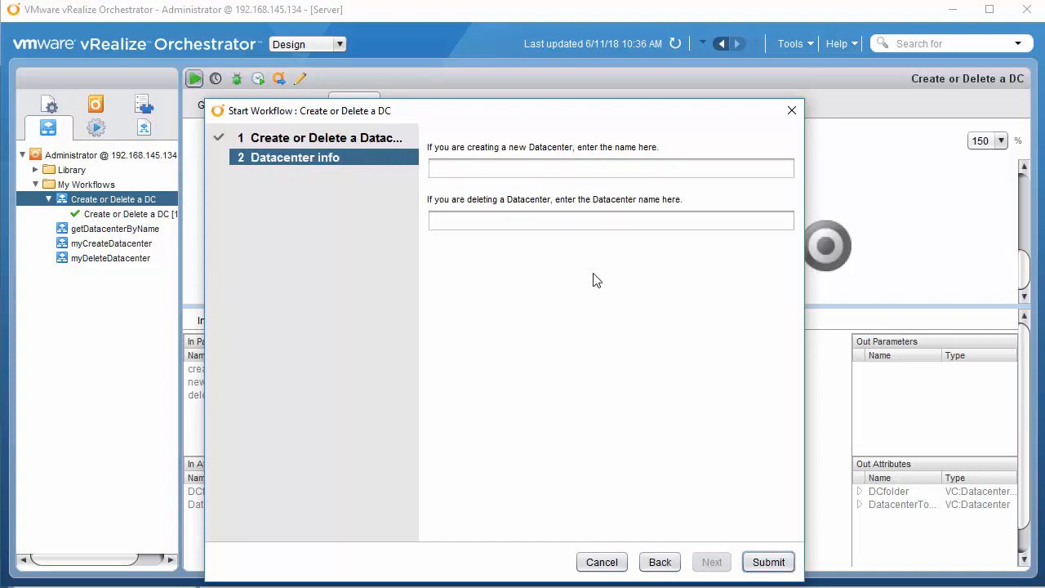
left_click(586, 215)
type("DC1")
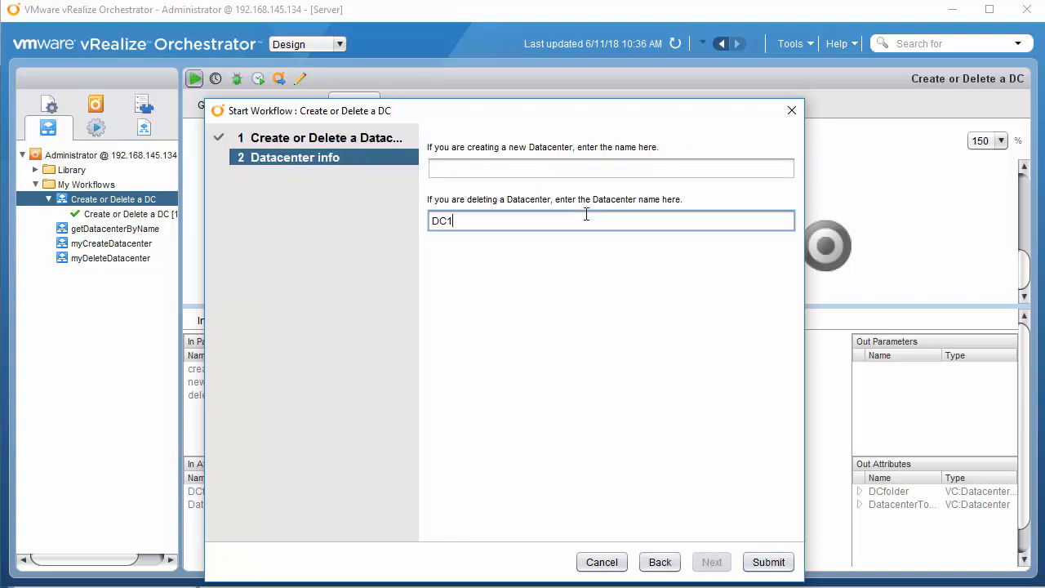
left_click(768, 561)
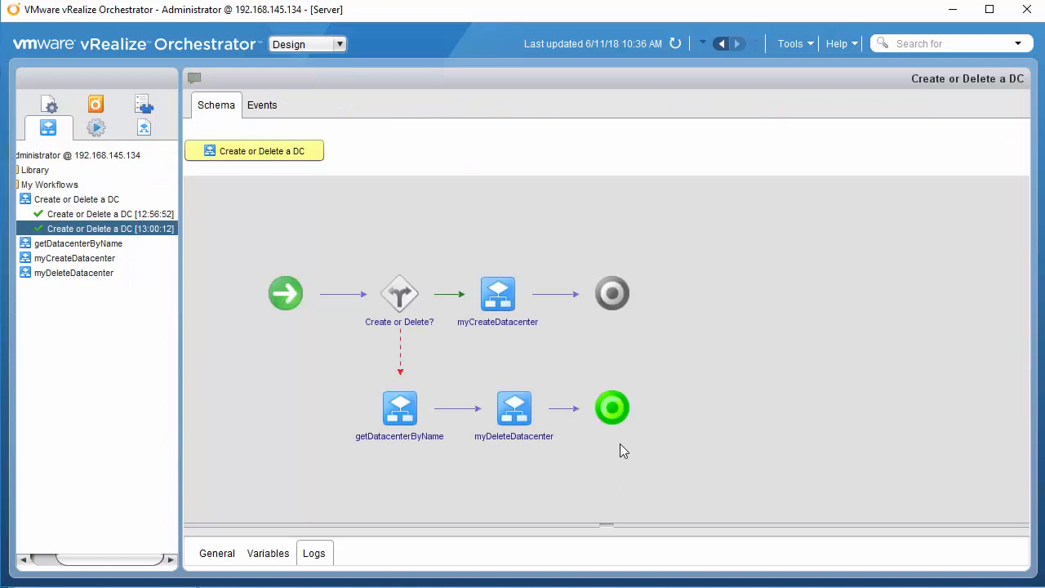
Step: Switch to the terminal to examine the curl POST command, and compare its workflow ID with the Create or Delete a DC workflow's ID in Orchestrator
key("alt+Tab")
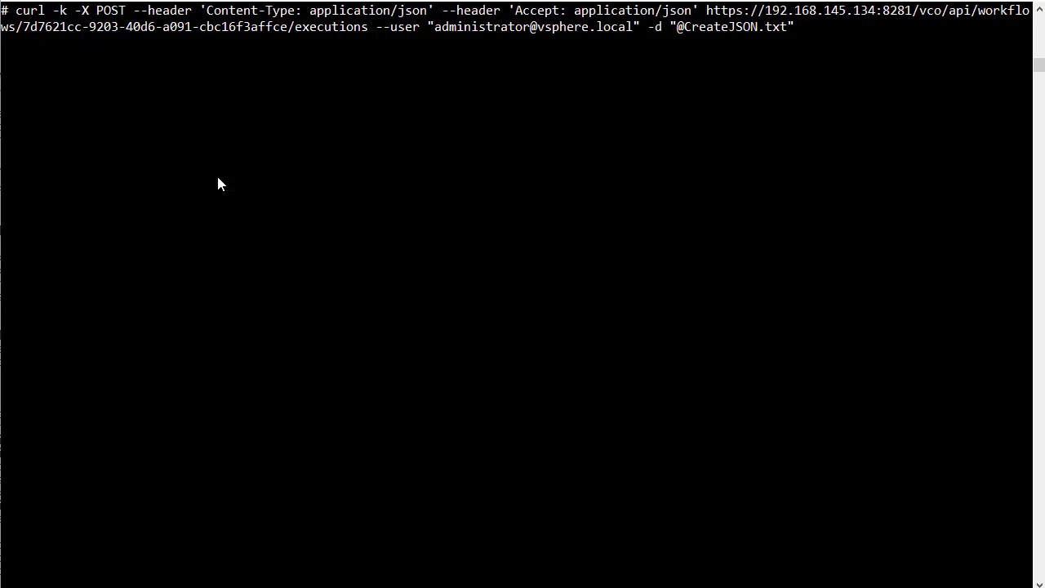
double_click(30, 12)
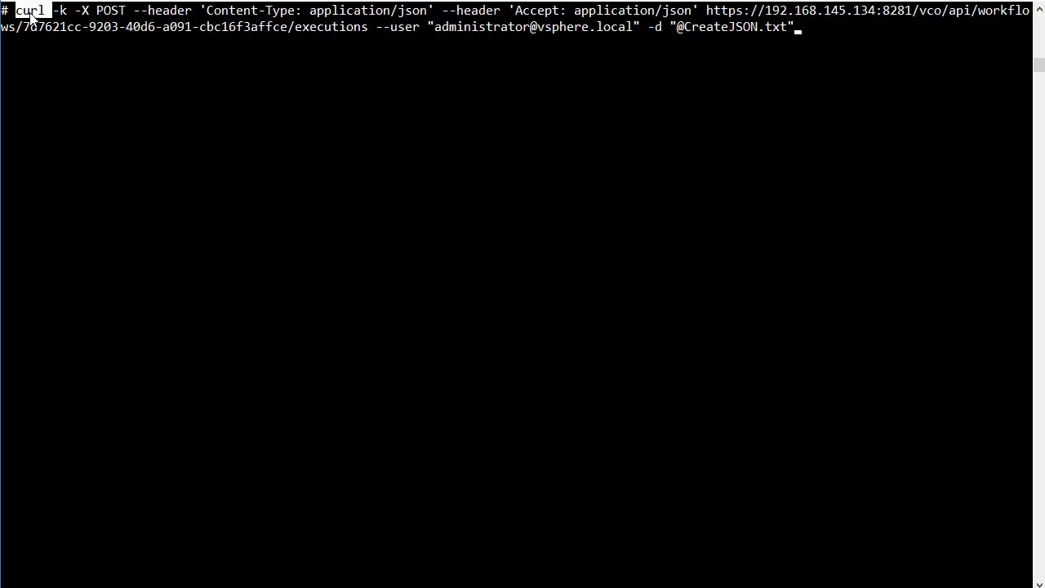
double_click(105, 14)
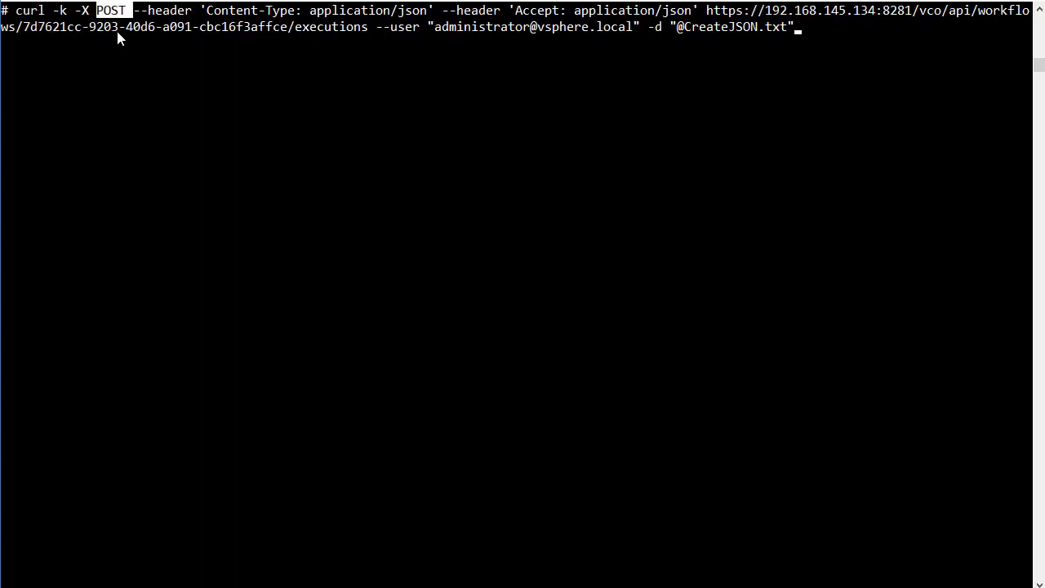
left_click(119, 45)
left_click_drag(24, 29, 285, 34)
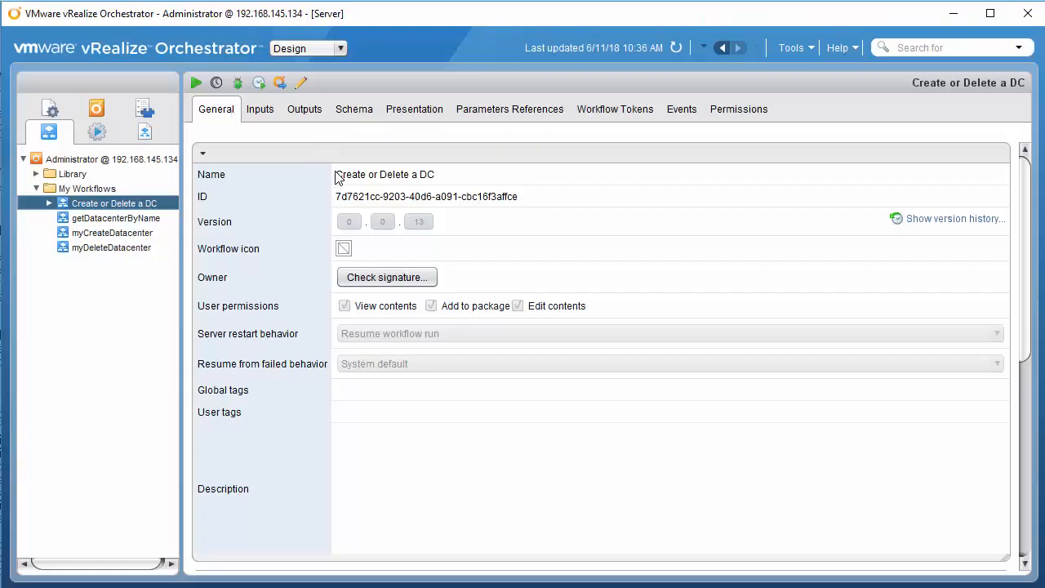
left_click_drag(343, 198, 351, 202)
triple_click(350, 202)
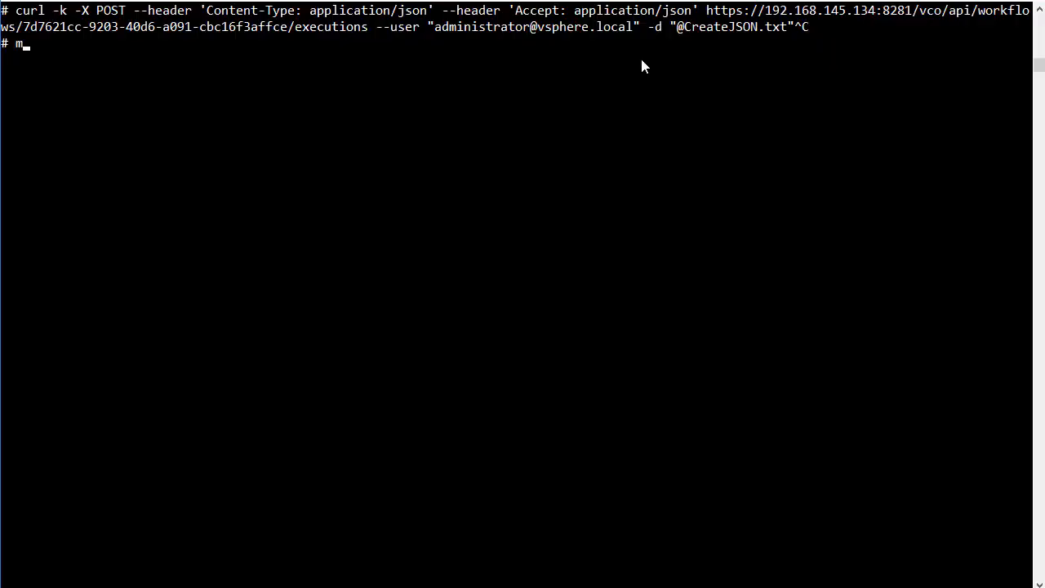
Step: In the terminal, display CreateJSON.txt with more and examine its createOrDelete and newDCName parameter values
type("more C")
key("Tab")
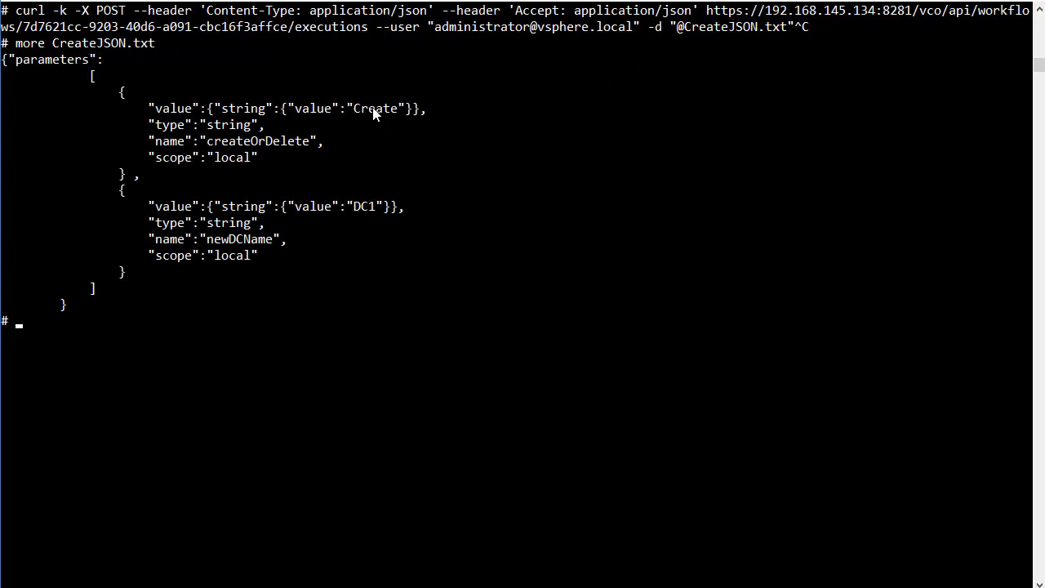
left_click_drag(355, 112, 396, 123)
left_click_drag(353, 207, 380, 226)
left_click(380, 226)
Step: Run the earlier curl POST command with CreateJSON.txt as its data and enter the host password
key("Up")
key("Up")
key("Return")
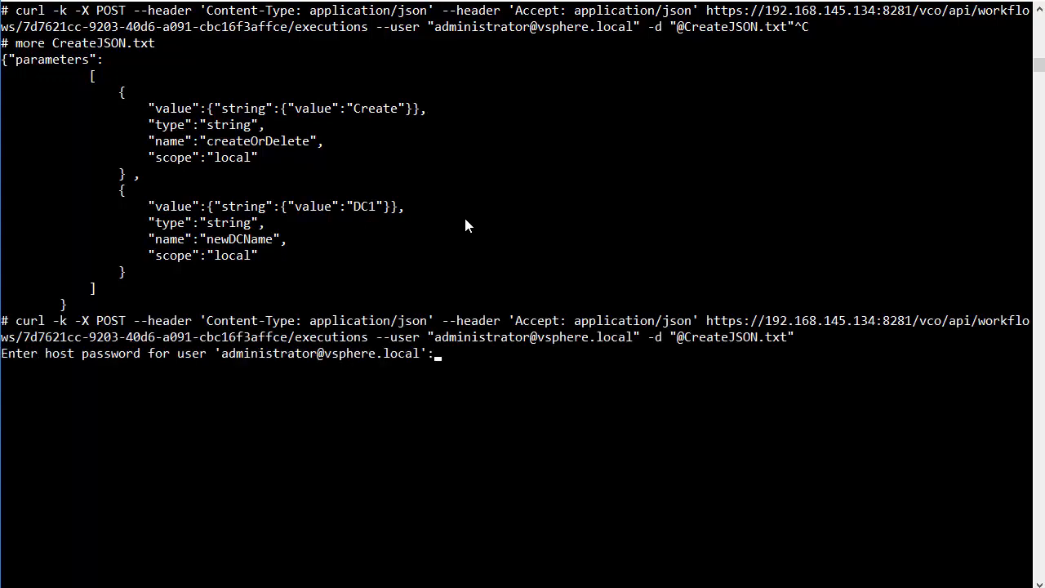
key("Return")
Step: Switch to Orchestrator to check the latest Create or Delete a DC run, and look for DC1 in vSphere Web Client
key("alt+Tab")
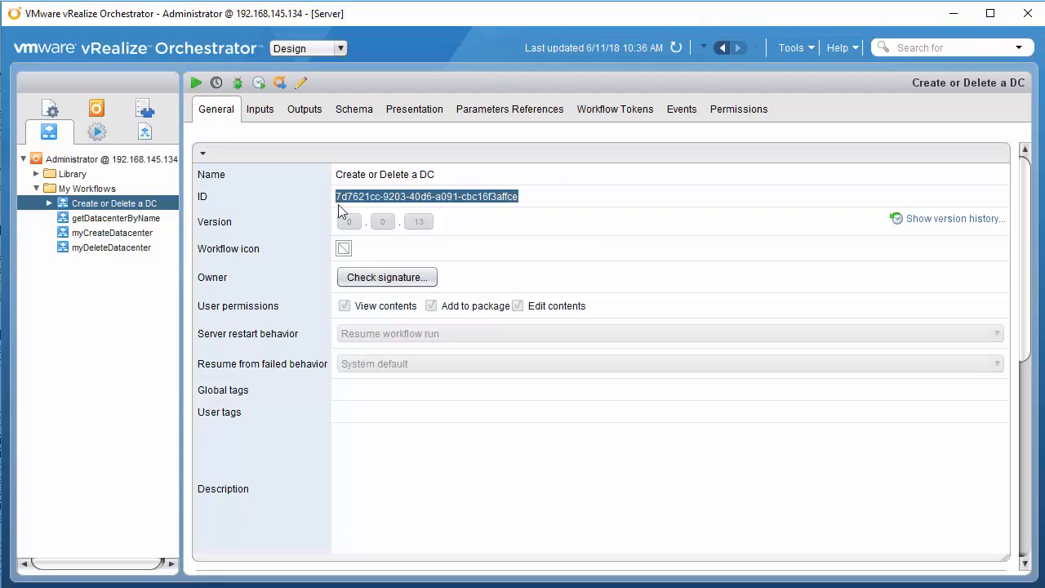
left_click(49, 203)
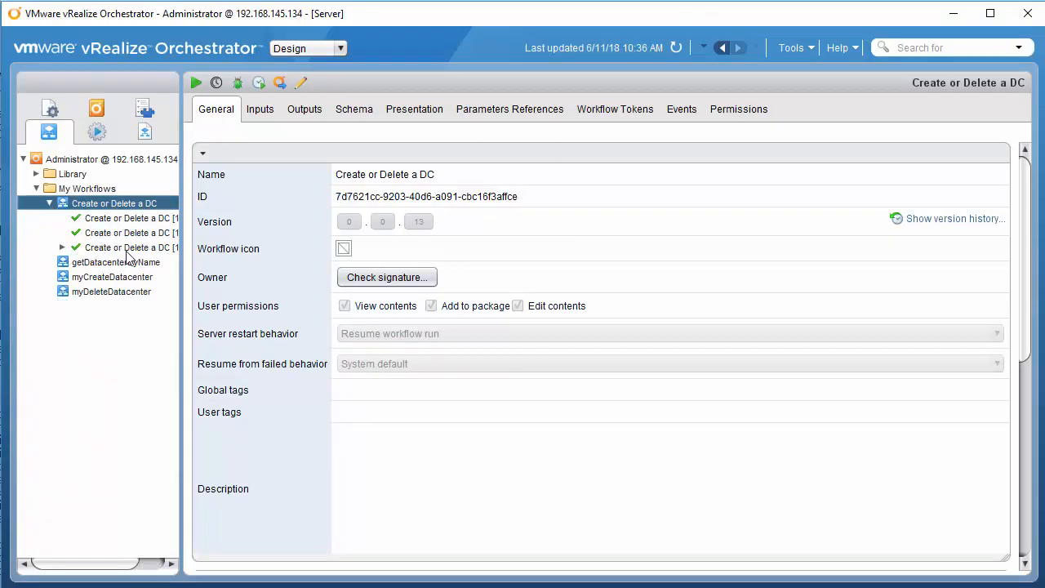
left_click(127, 247)
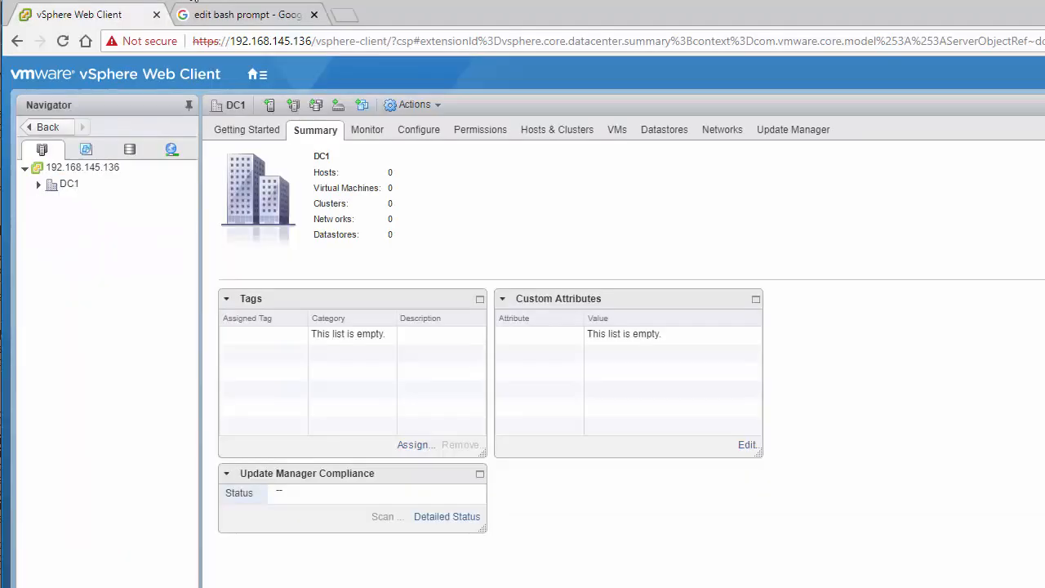
left_click(89, 188)
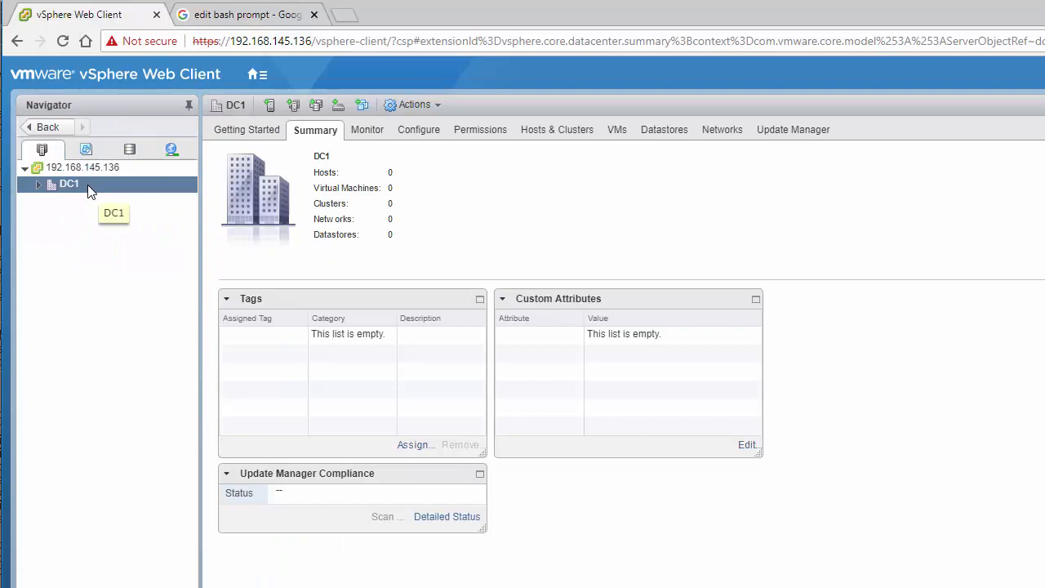
Step: Back in the terminal, clear the screen, display DeleteJSON.txt with more and examine its createOrDelete and deleteDatacenter values
key("alt+Tab")
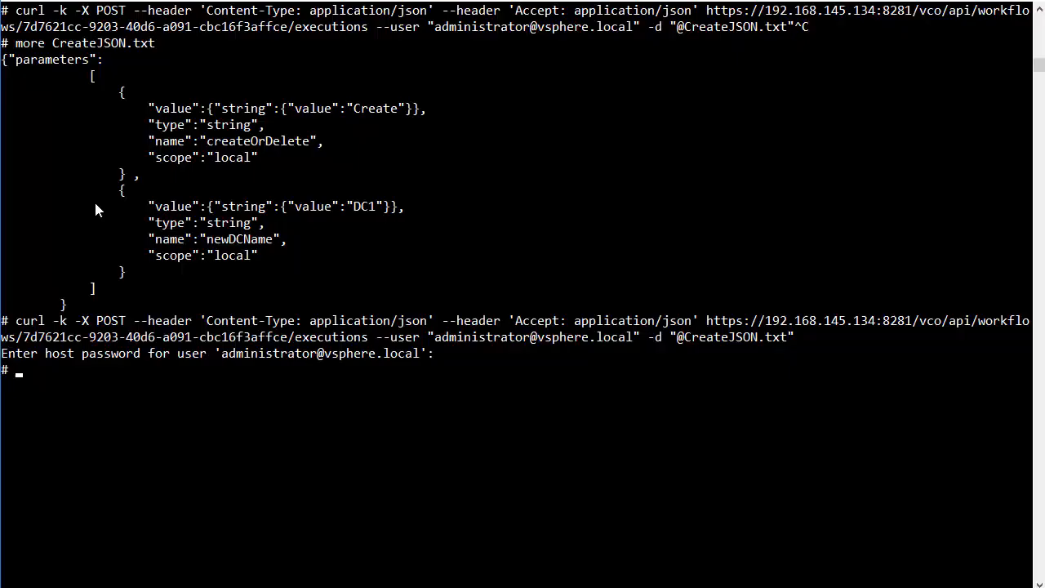
type("clear")
key("Return")
type("more DeleteJSON.txt")
key("Return")
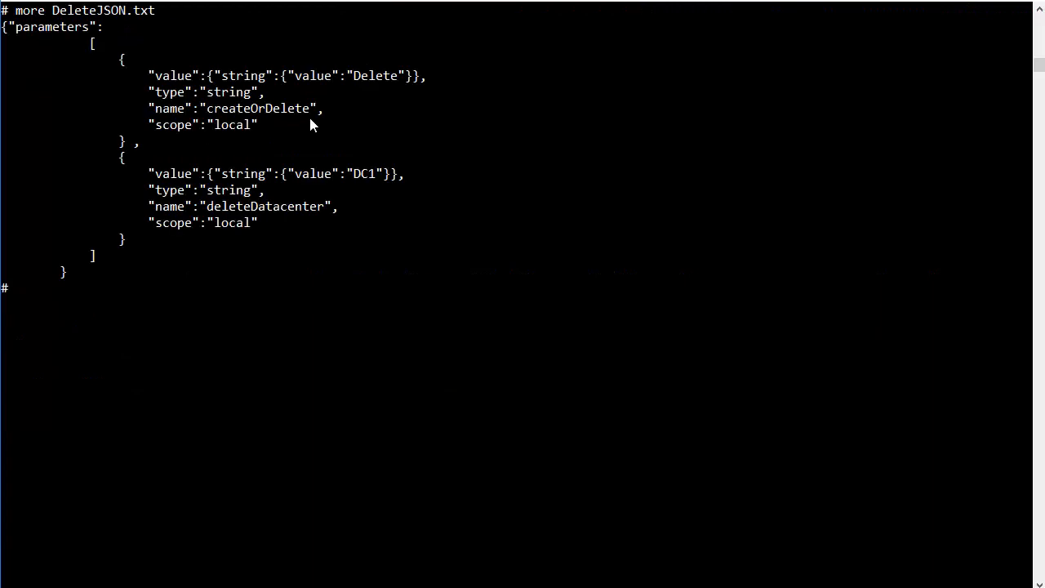
left_click_drag(354, 77, 393, 80)
left_click_drag(355, 177, 368, 181)
left_click(369, 191)
Step: Recall the curl POST command and change its data file from CreateJSON.txt to DeleteJSON.txt
key("Up")
key("Up")
key("Up")
key("Left")
key("Left")
key("Left")
key("Left")
key("Left")
key("Left")
key("Left")
key("Left")
key("Left")
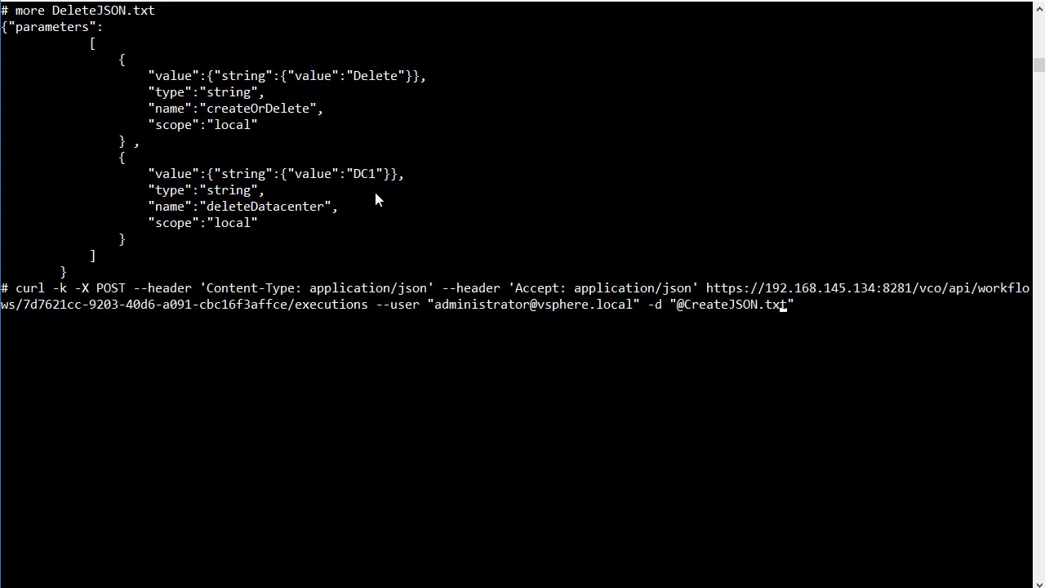
key("BackSpace")
key("BackSpace")
key("BackSpace")
key("BackSpace")
key("BackSpace")
key("BackSpace")
type("Delete")
Step: Run the curl delete request with the host password, and check its workflow run in Orchestrator and the inventory in vSphere Web Client
key("Return")
key("Return")
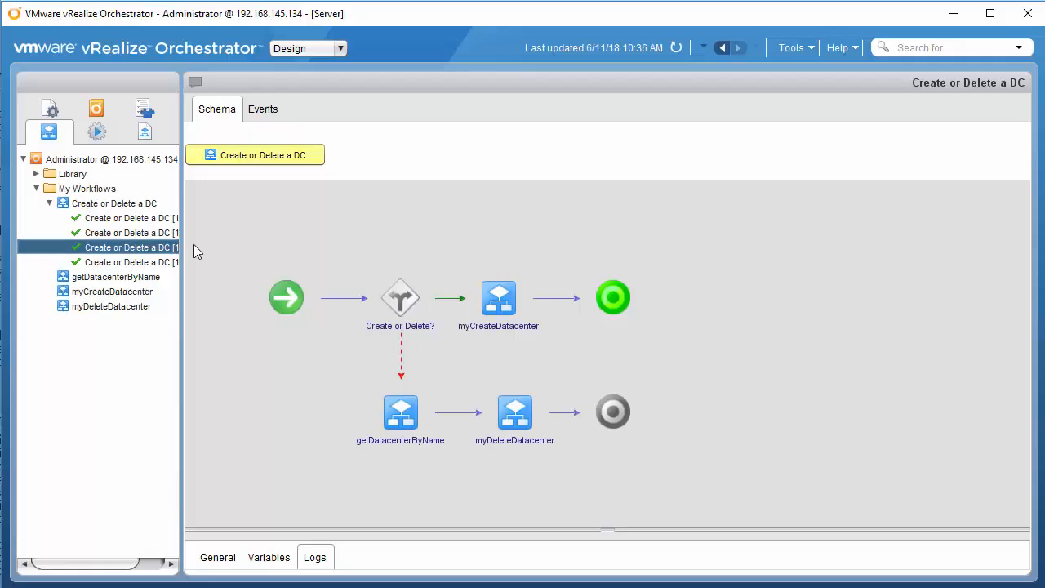
left_click(145, 263)
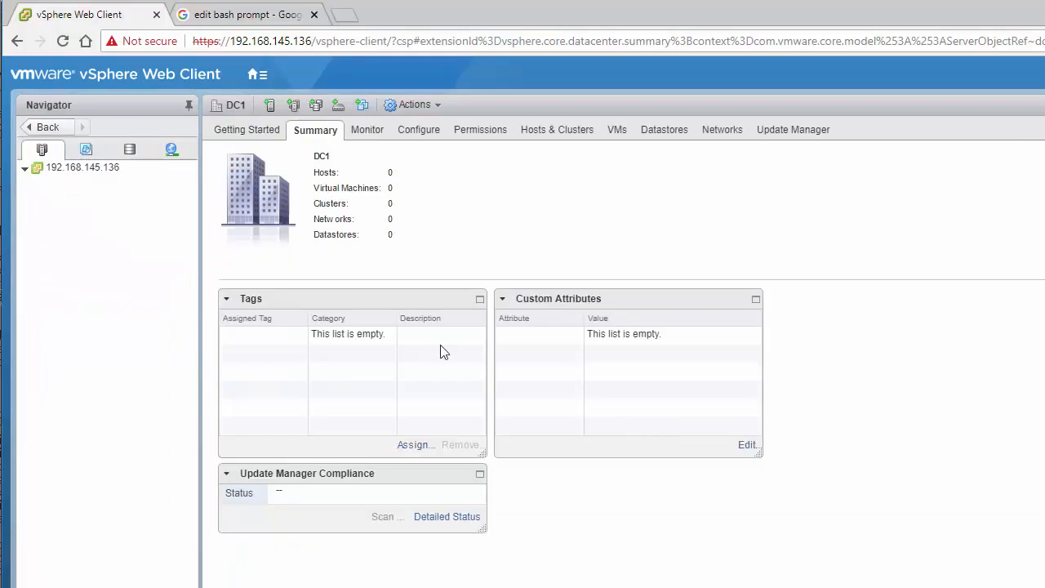
left_click(121, 174)
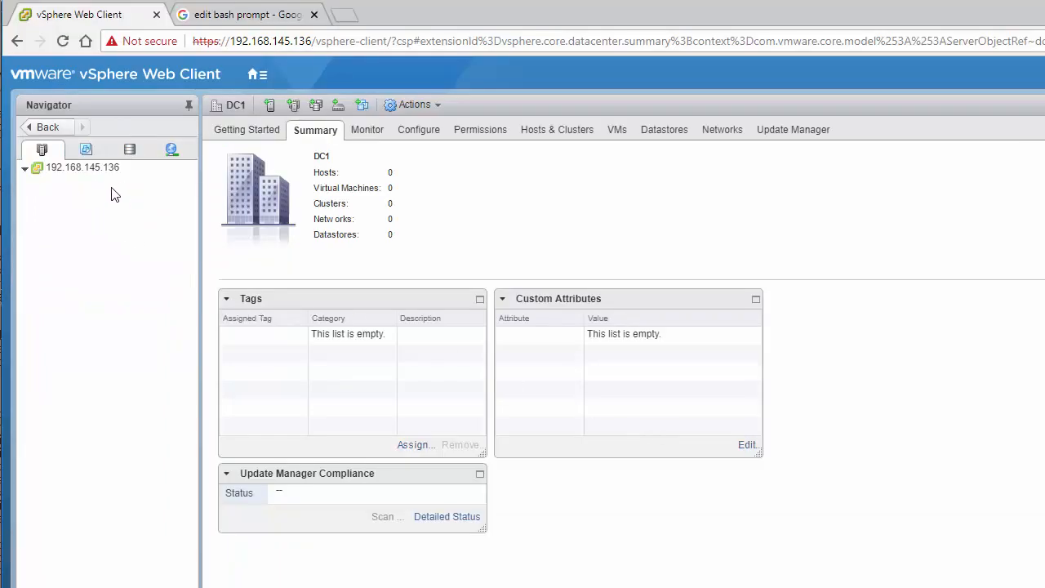